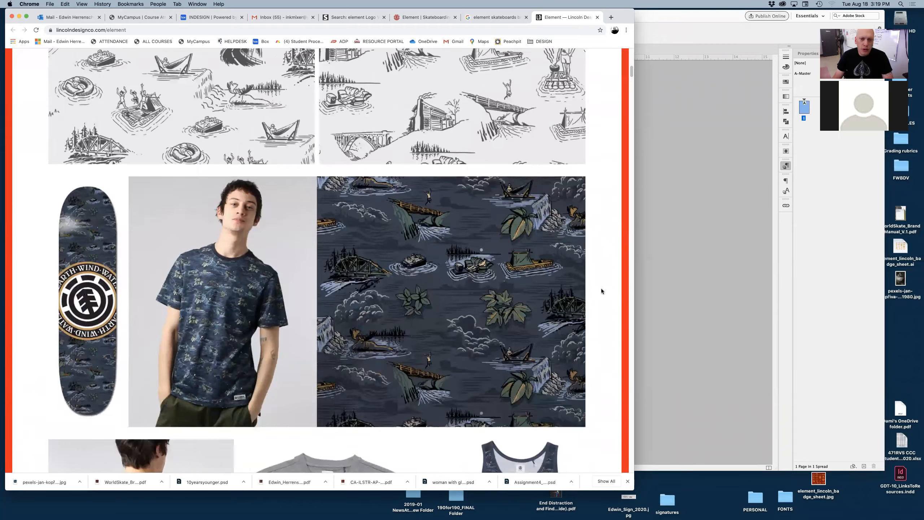
# Step: Scroll through the Element brand case study web page to review its patterns, brand book and apparel designs
pyautogui.scroll(-8, 601, 293)
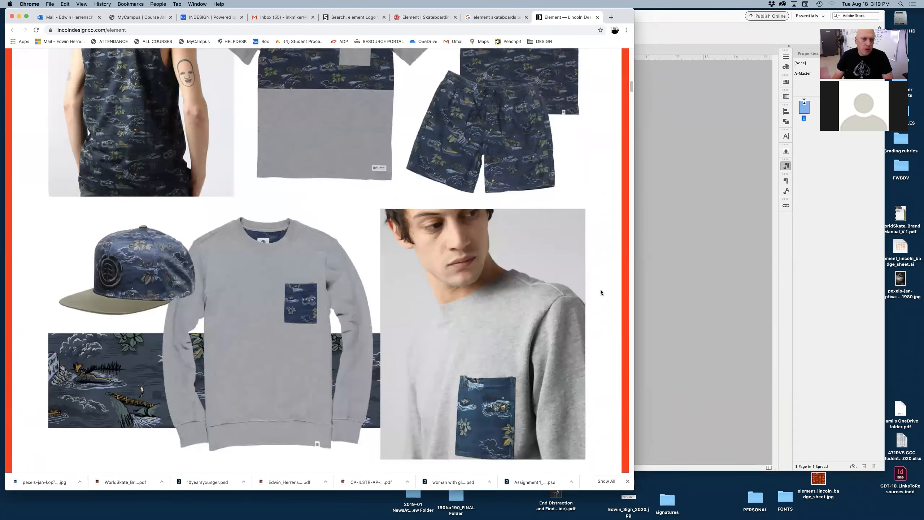
pyautogui.scroll(-10, 602, 293)
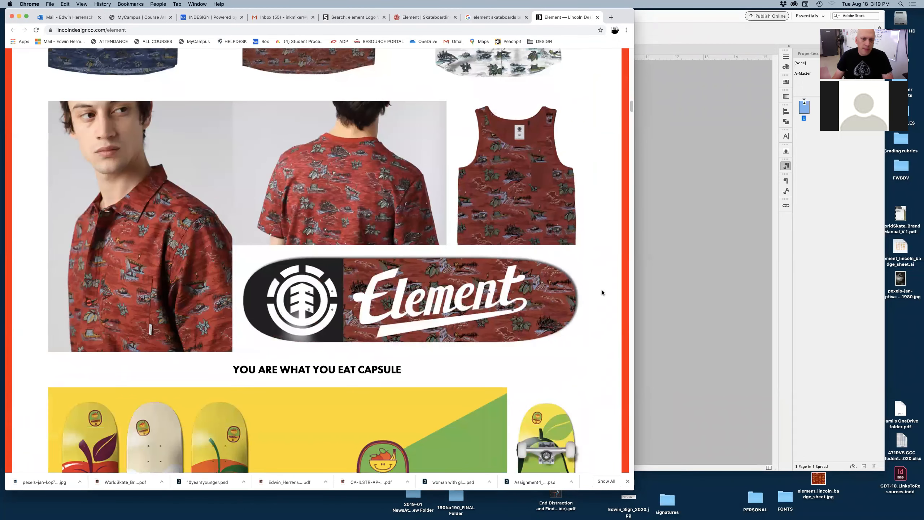
pyautogui.scroll(-4, 603, 293)
pyautogui.scroll(-2, 603, 293)
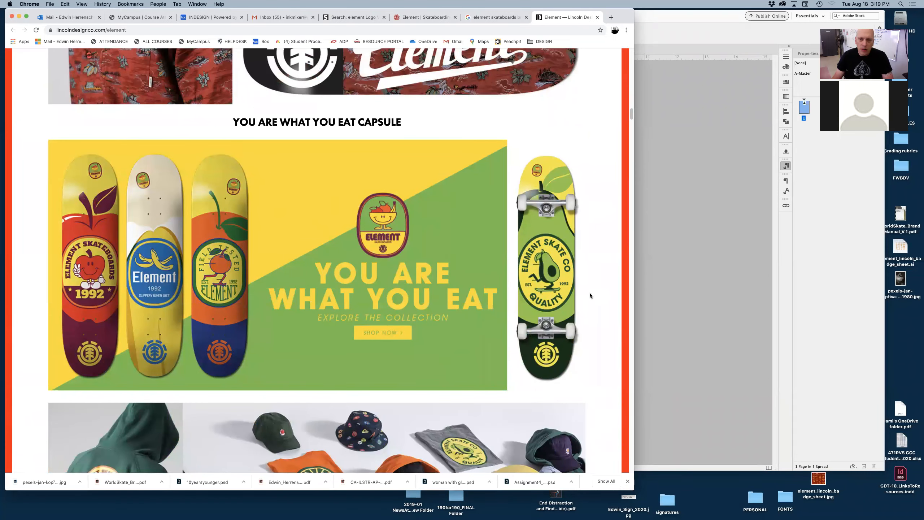
pyautogui.scroll(-3, 592, 294)
pyautogui.scroll(-5, 594, 297)
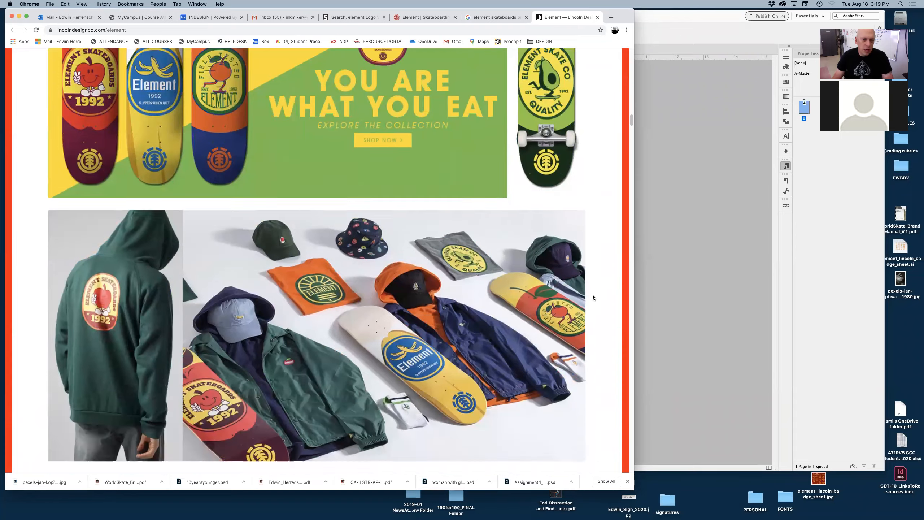
pyautogui.scroll(-5, 593, 295)
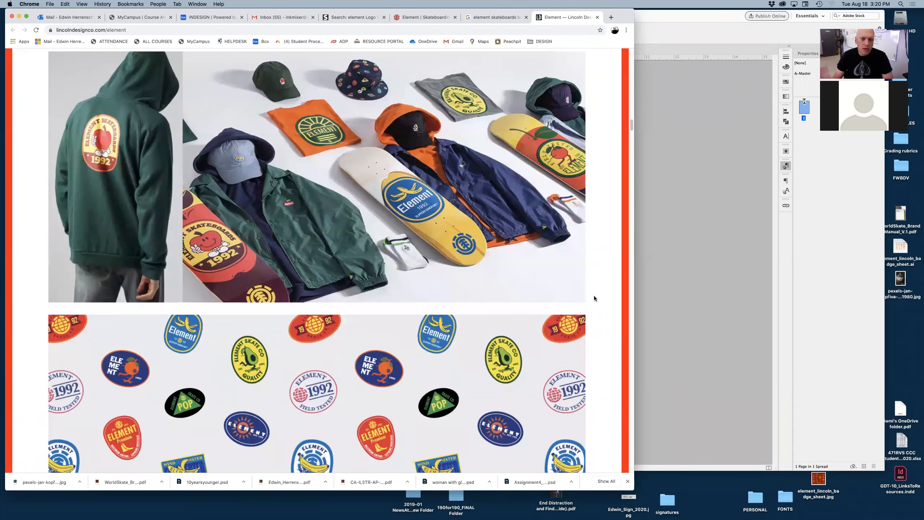
pyautogui.moveTo(631, 131); pyautogui.dragTo(629, 146)
pyautogui.scroll(-2, 605, 256)
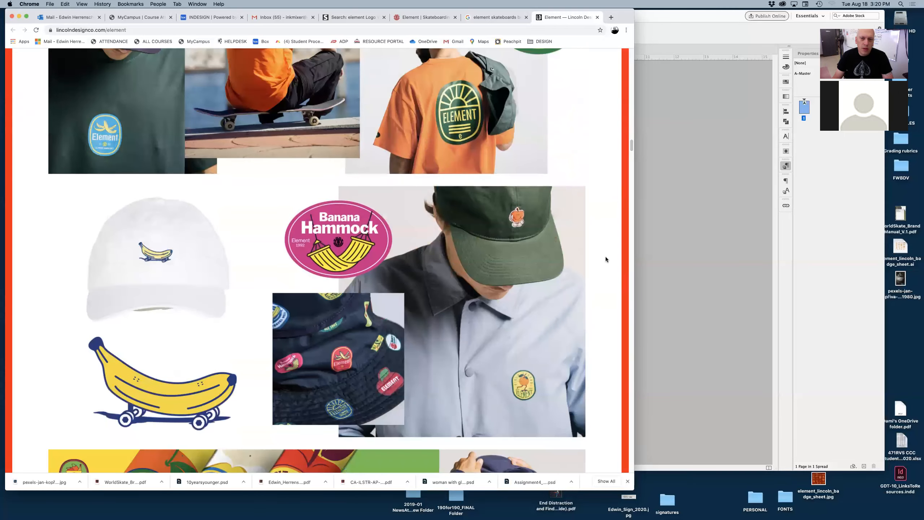
pyautogui.scroll(-5, 603, 257)
pyautogui.scroll(-15, 604, 274)
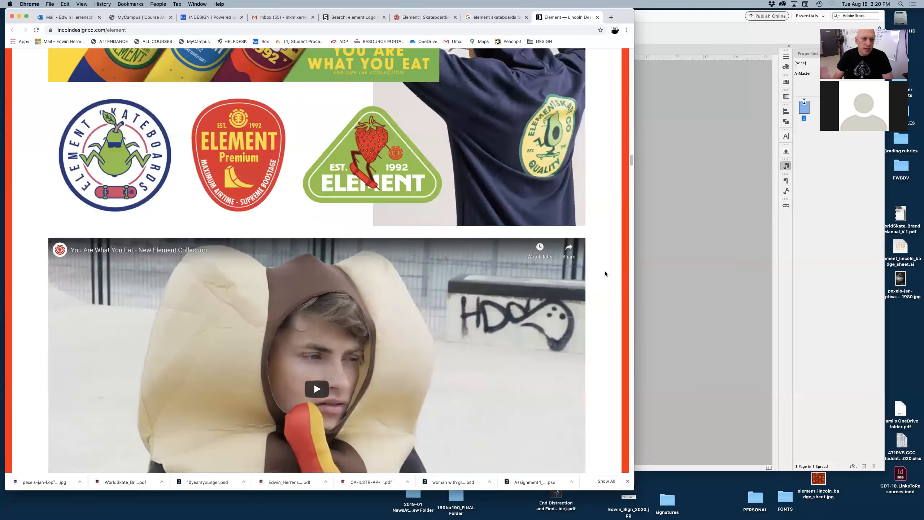
pyautogui.scroll(-3, 606, 274)
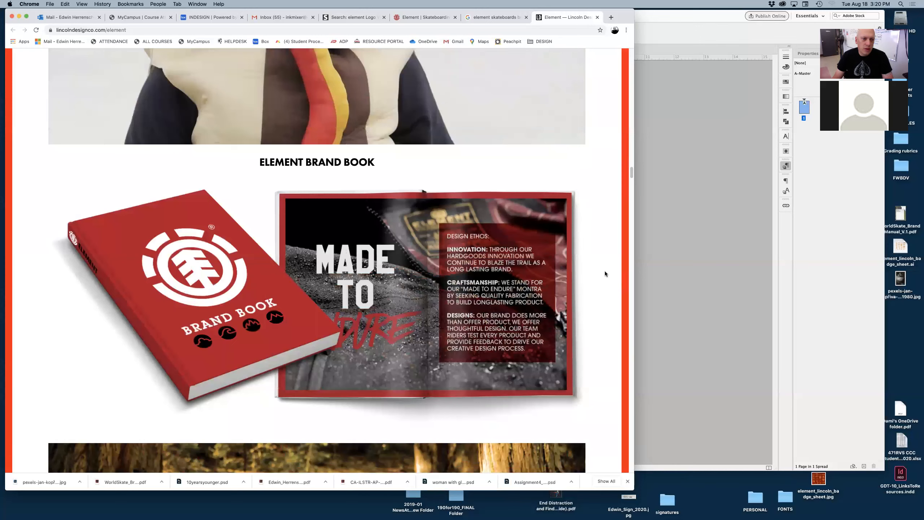
pyautogui.scroll(-3, 603, 274)
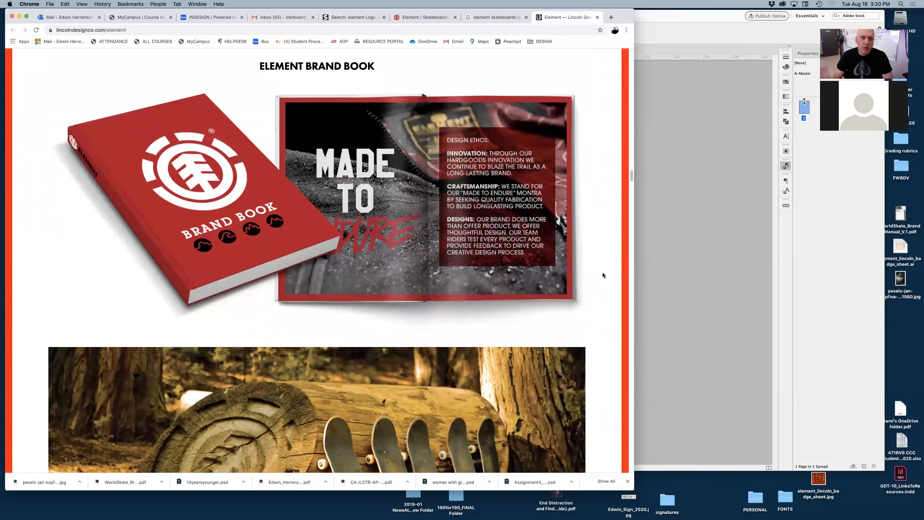
pyautogui.scroll(-1, 602, 271)
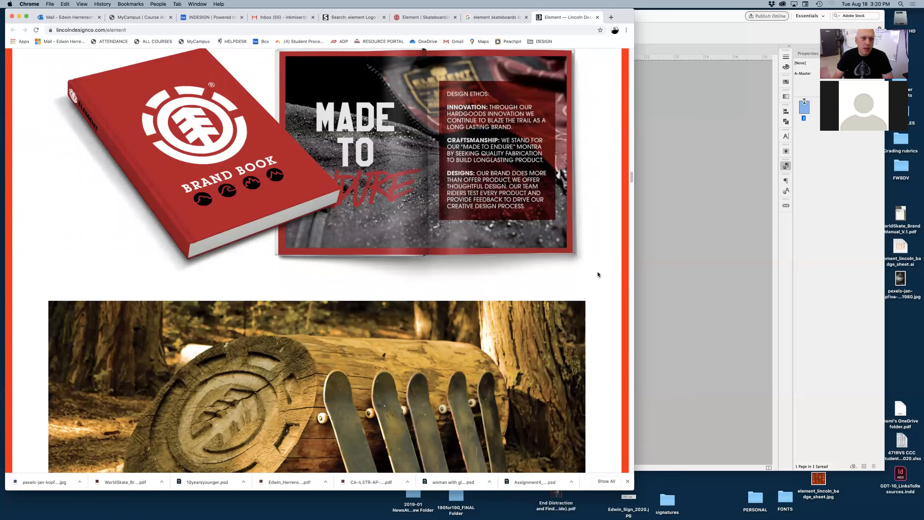
pyautogui.scroll(-14, 601, 265)
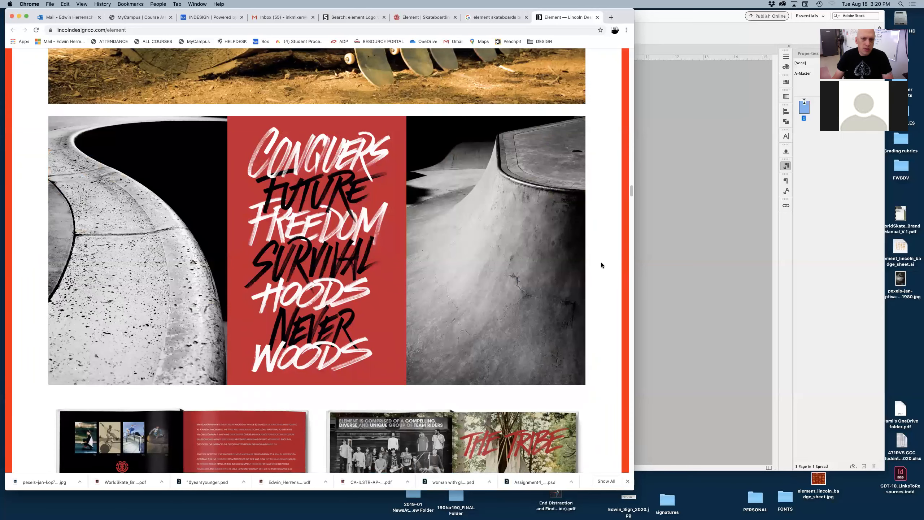
pyautogui.scroll(-1, 596, 259)
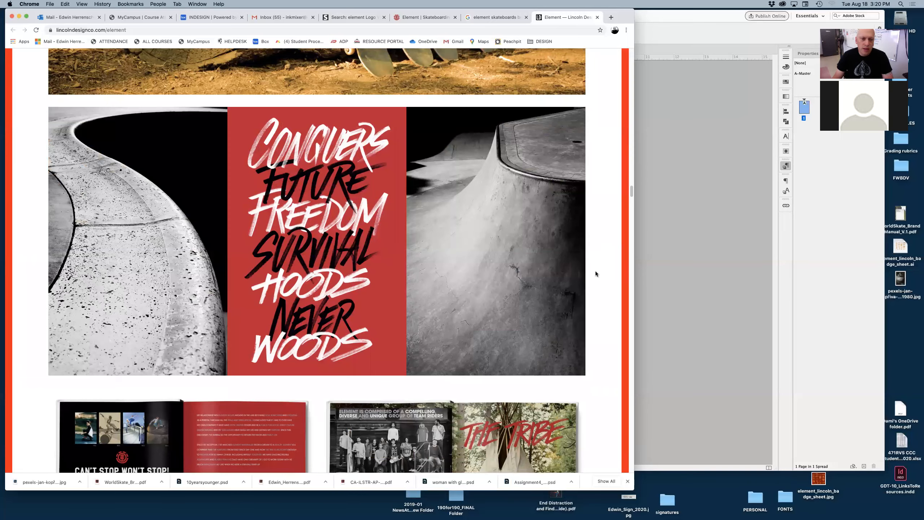
pyautogui.scroll(-8, 595, 271)
pyautogui.scroll(-4, 595, 271)
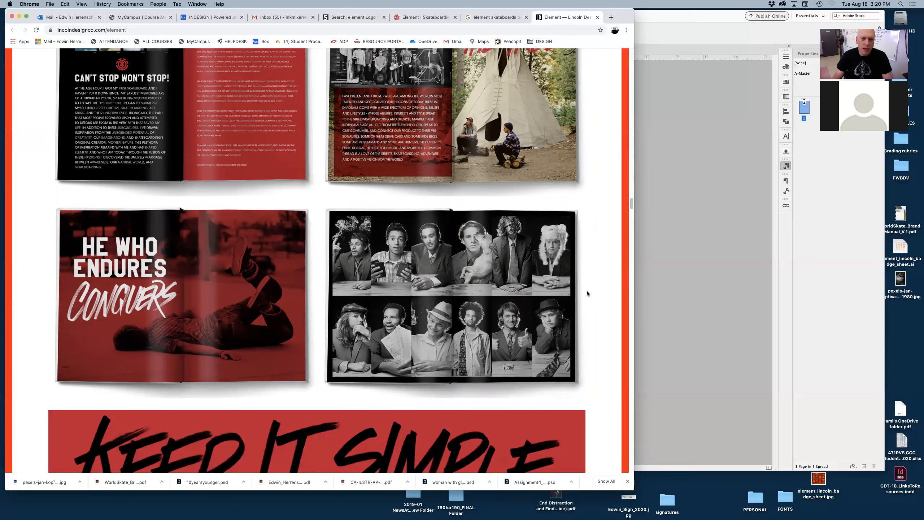
pyautogui.scroll(-3, 609, 296)
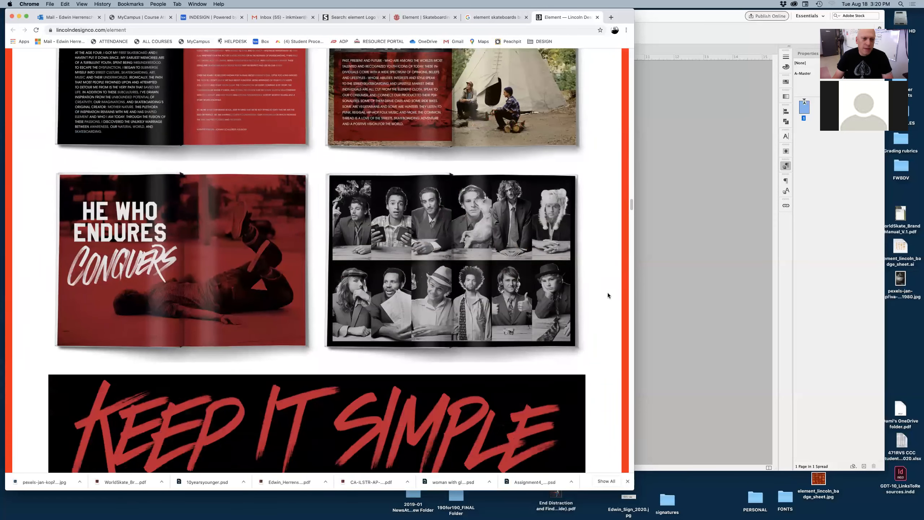
pyautogui.scroll(-1, 609, 295)
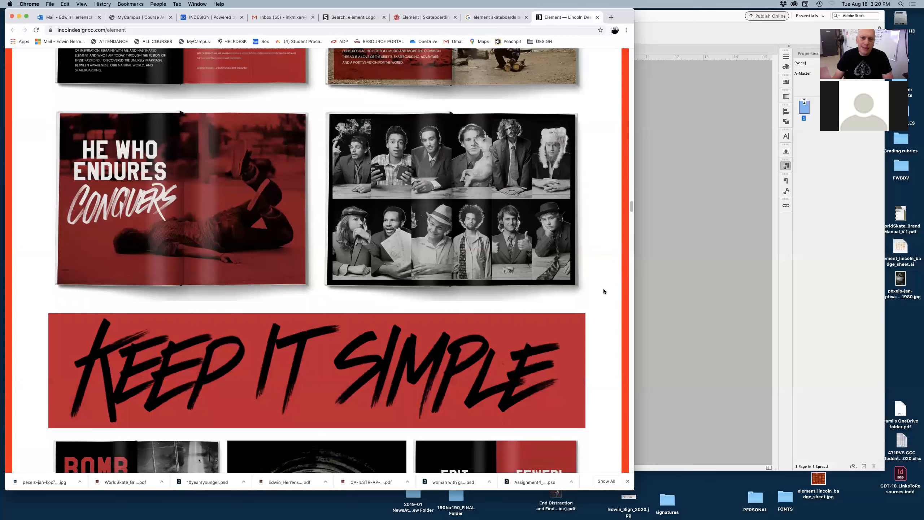
pyautogui.scroll(-1, 603, 289)
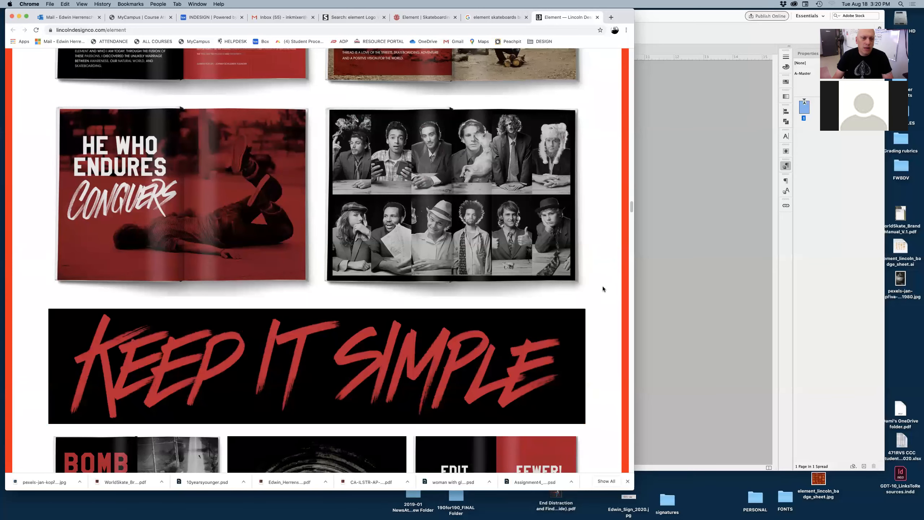
pyautogui.scroll(-1, 603, 289)
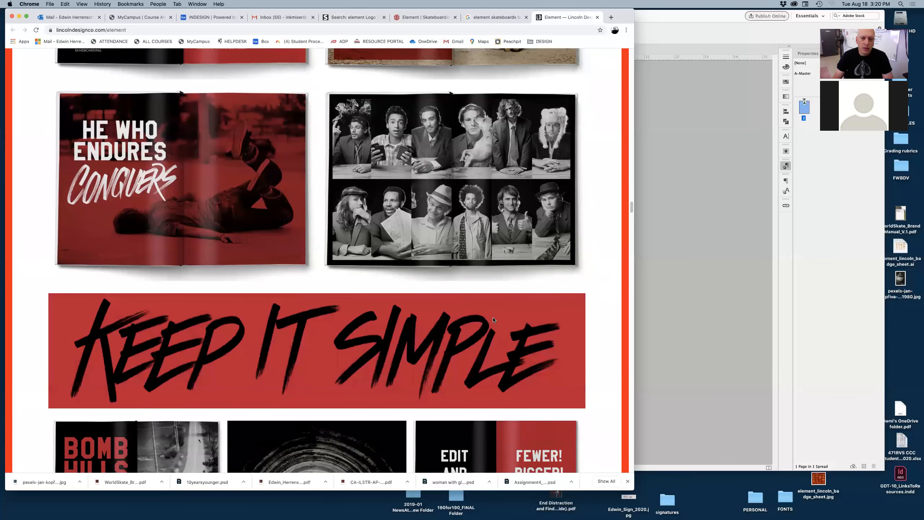
pyautogui.scroll(-5, 597, 331)
pyautogui.scroll(-12, 597, 332)
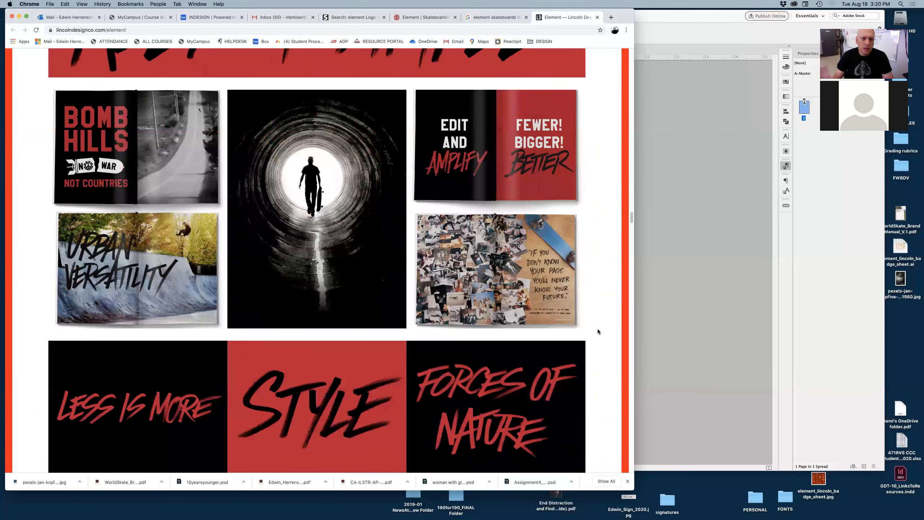
pyautogui.scroll(-11, 598, 331)
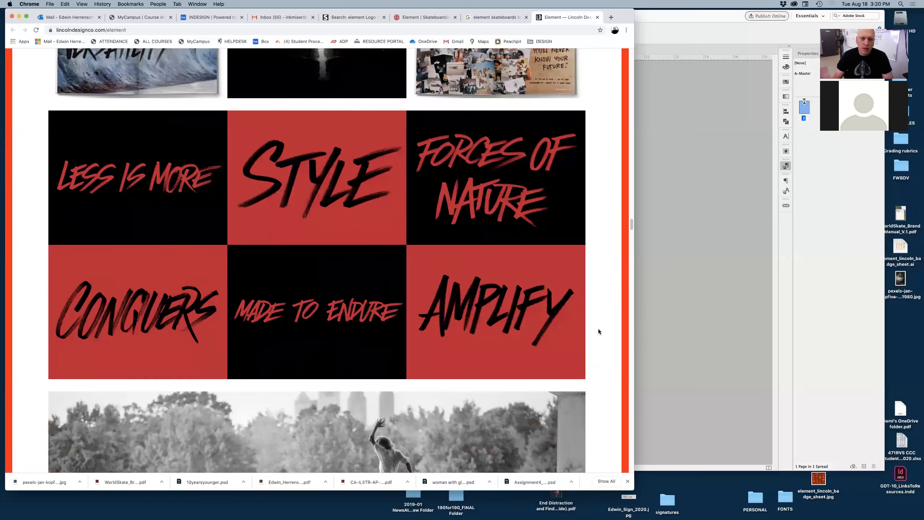
pyautogui.scroll(-17, 598, 332)
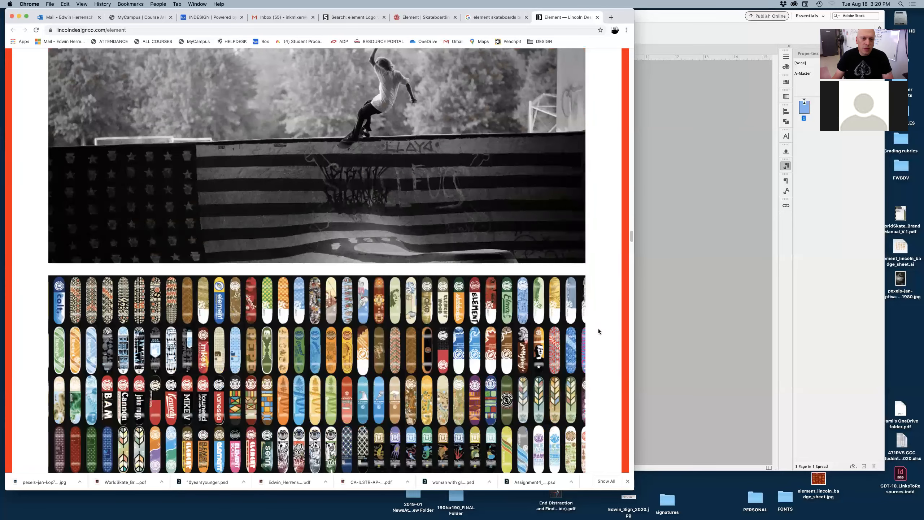
pyautogui.scroll(-5, 598, 331)
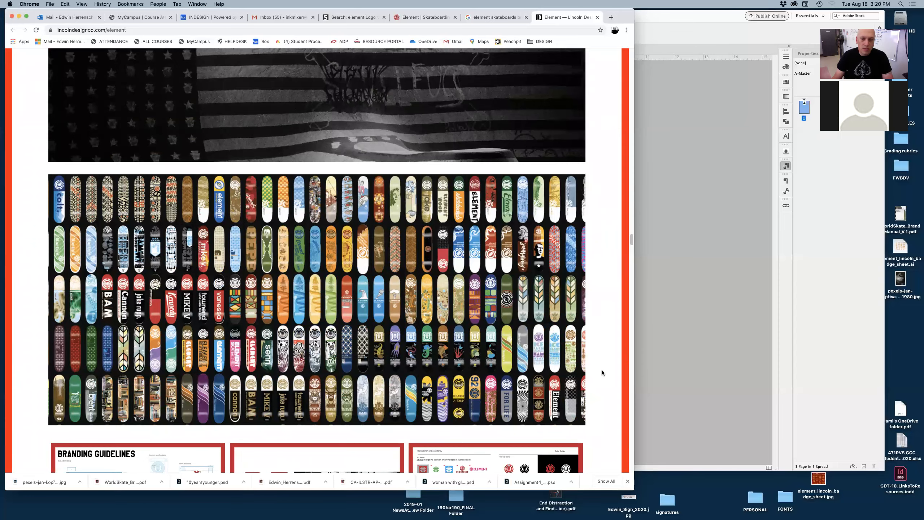
pyautogui.scroll(-10, 603, 370)
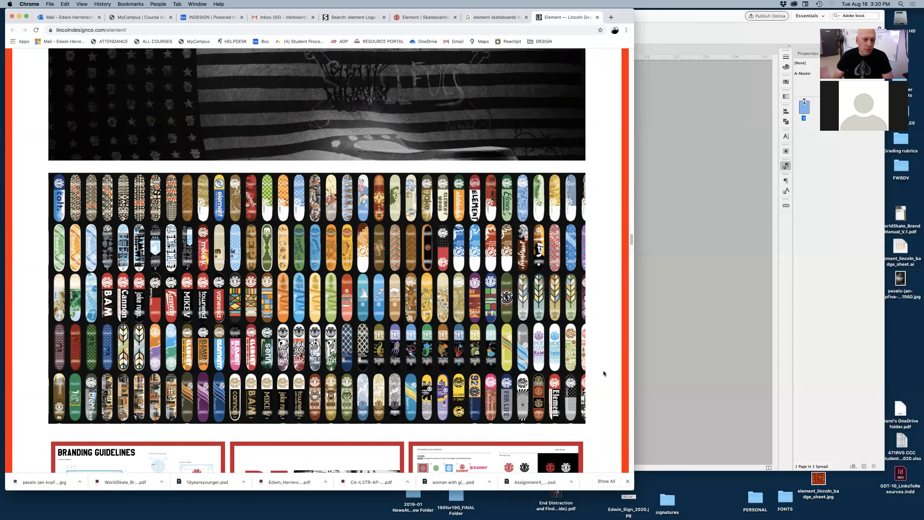
pyautogui.scroll(-3, 603, 371)
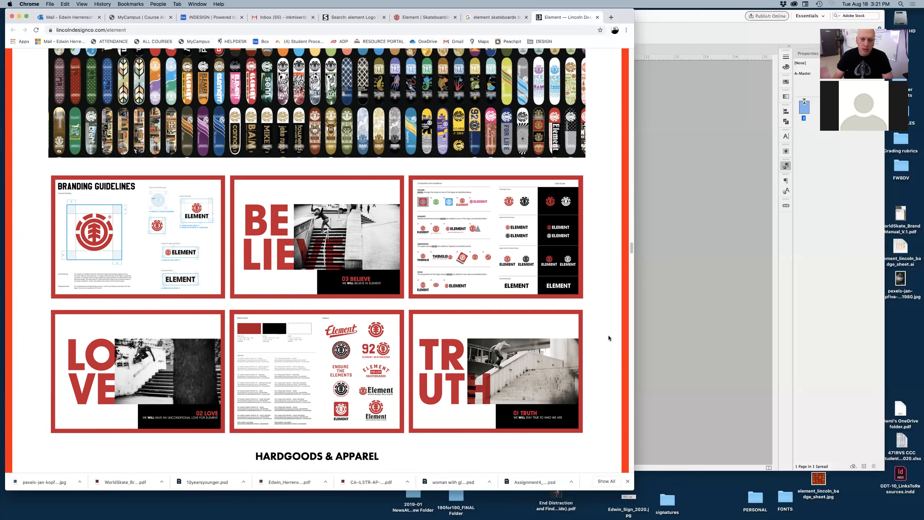
pyautogui.scroll(-1, 608, 336)
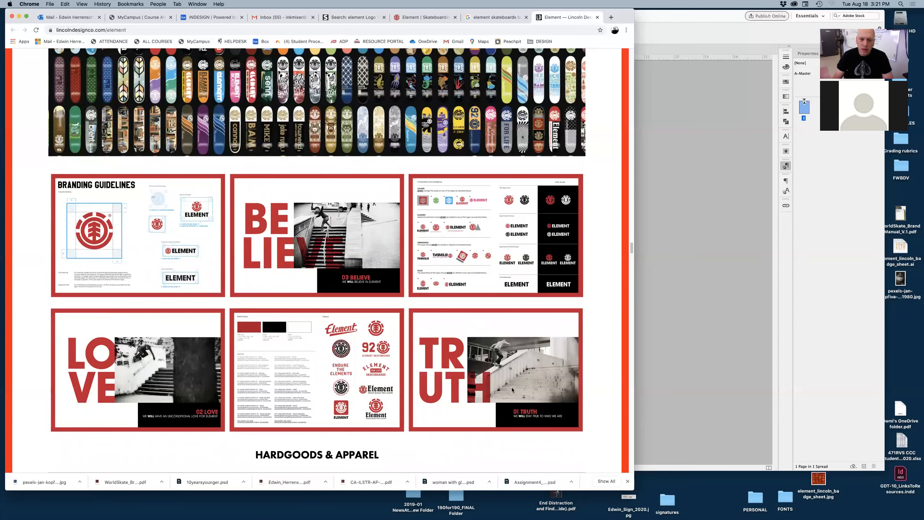
pyautogui.scroll(-5, 603, 389)
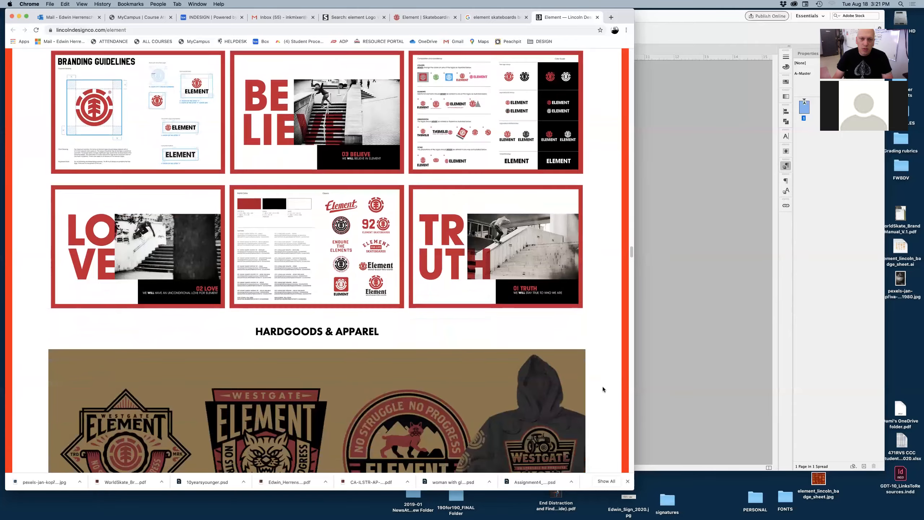
pyautogui.scroll(-5, 603, 387)
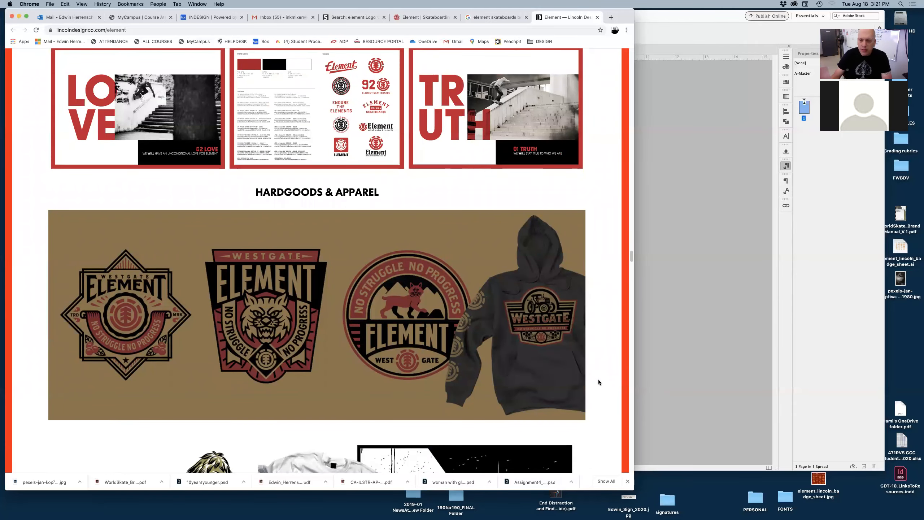
pyautogui.scroll(-1, 608, 383)
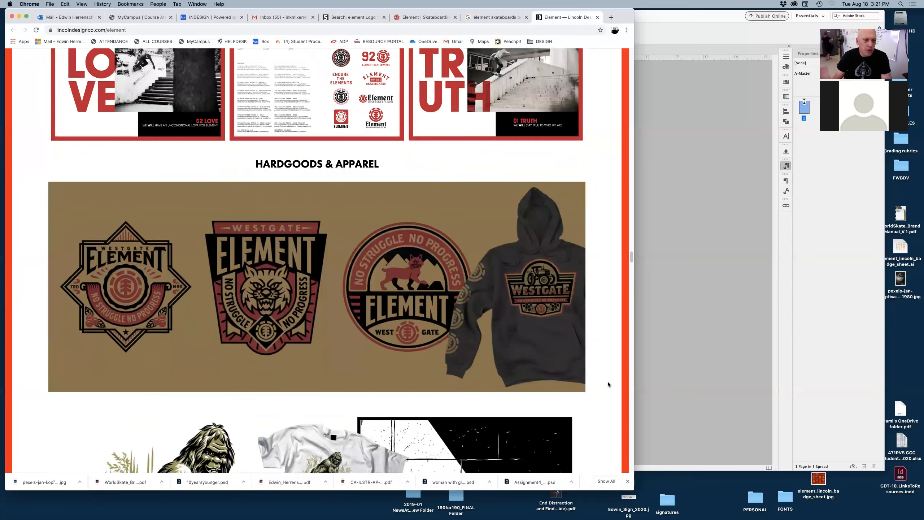
pyautogui.scroll(-20, 608, 382)
# Step: Scroll back up to the brand book spreads and examine the 'He who endures conquers' layout
pyautogui.scroll(20, 607, 383)
pyautogui.scroll(20, 606, 383)
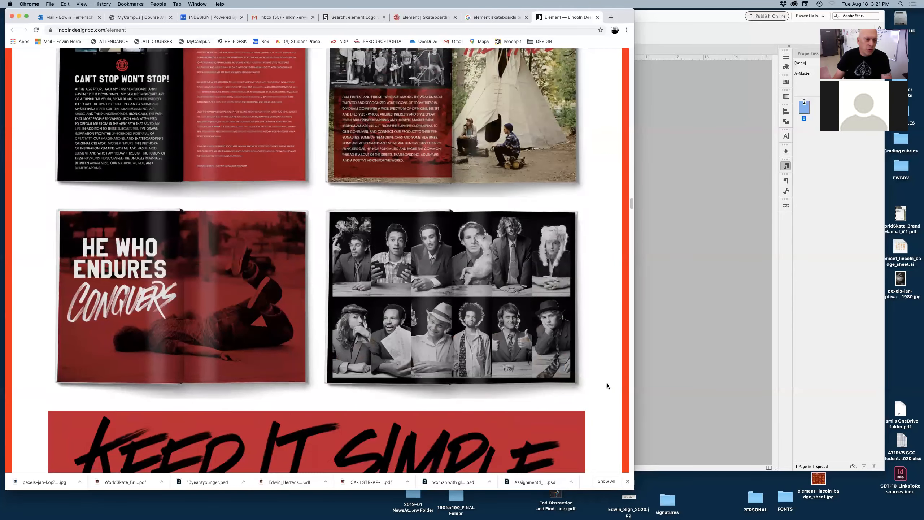
pyautogui.scroll(2, 607, 383)
pyautogui.moveTo(269, 343); pyautogui.dragTo(327, 308)
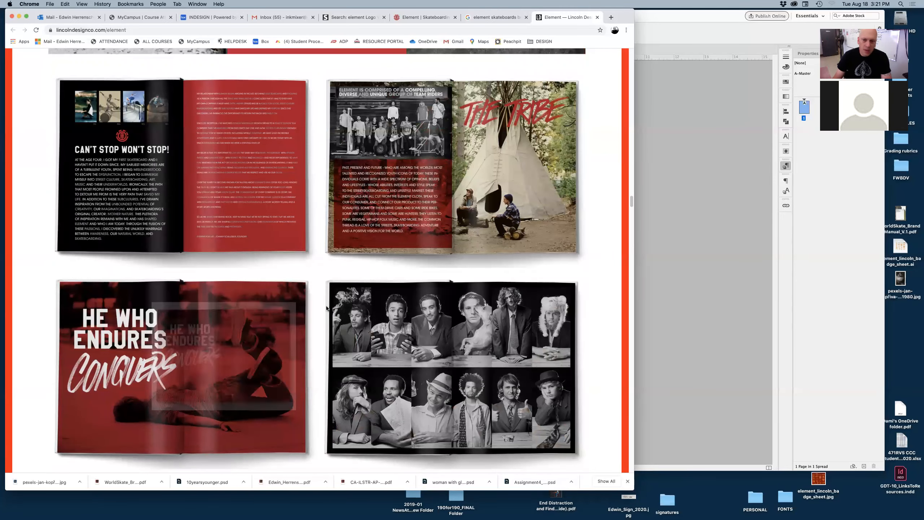
# Step: Switch to InDesign, close the Paragraph Styles panel, and place the skateboarder photo from the desktop across the whole page
pyautogui.click(702, 326)
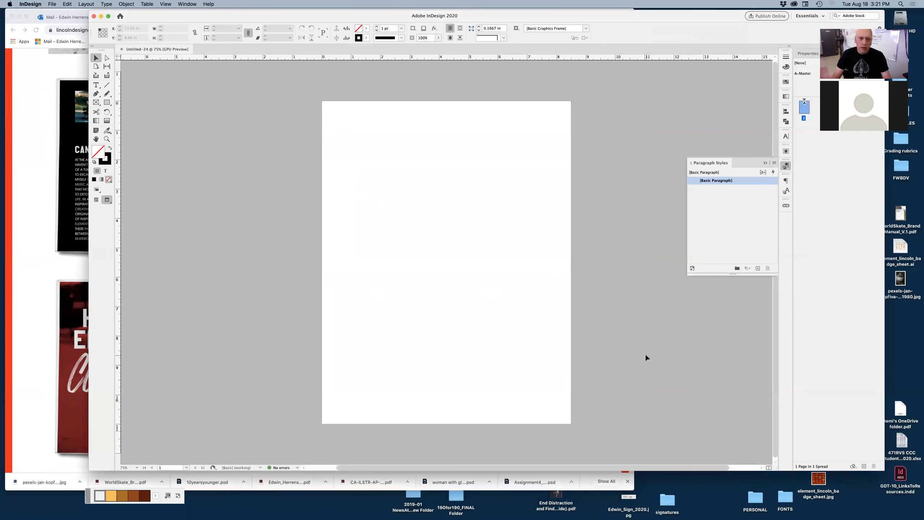
pyautogui.click(766, 164)
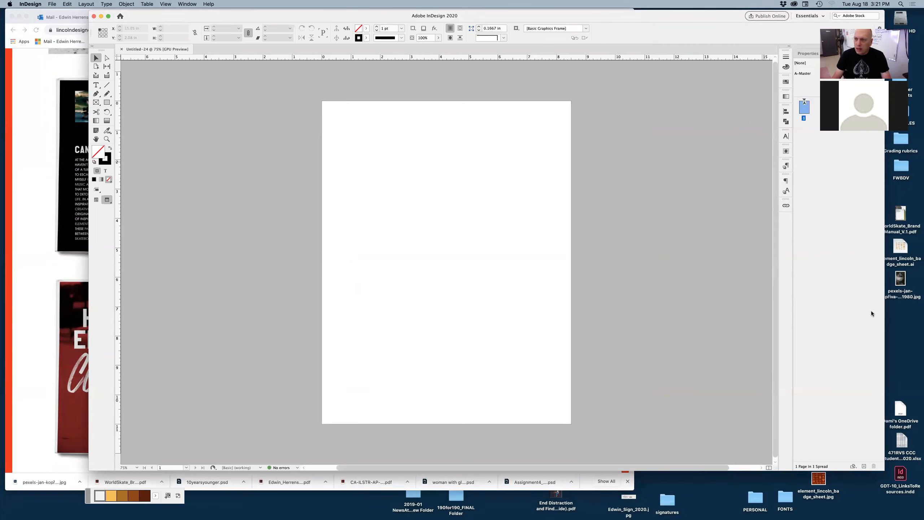
pyautogui.click(912, 319)
pyautogui.moveTo(903, 278); pyautogui.dragTo(488, 234)
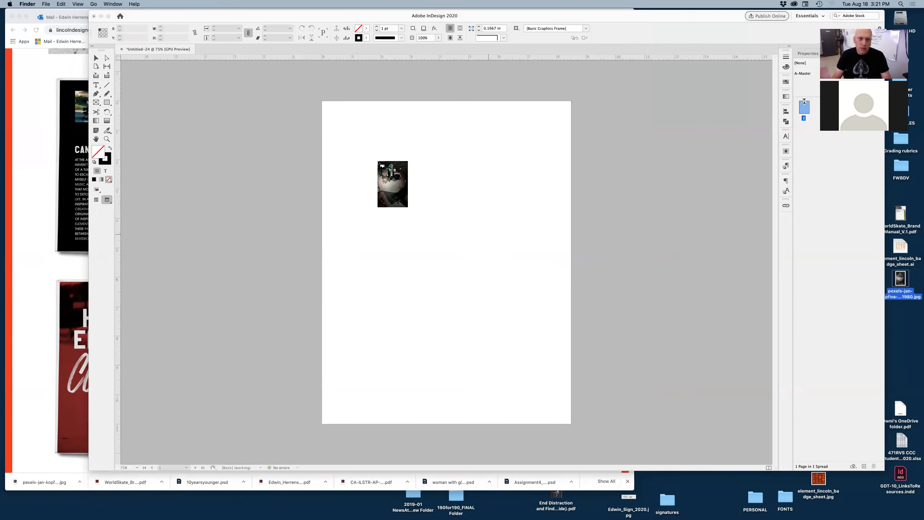
pyautogui.moveTo(359, 134); pyautogui.dragTo(567, 429)
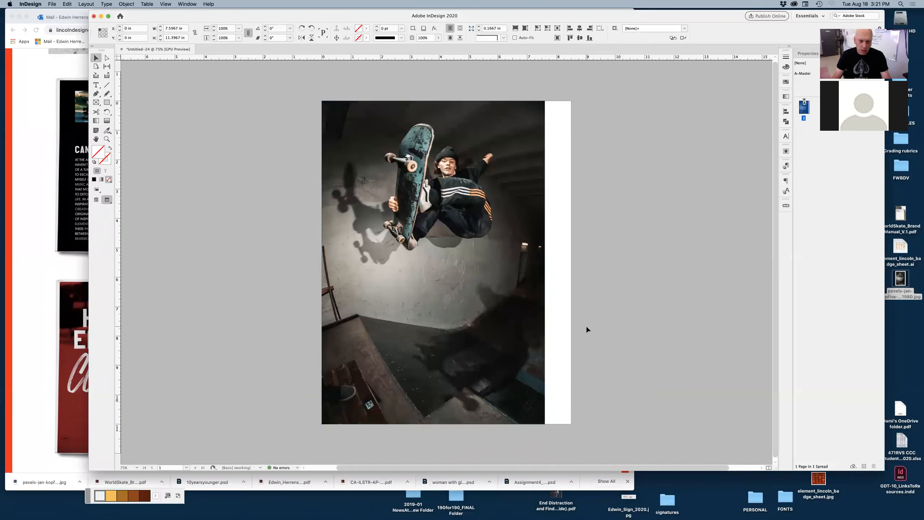
# Step: Move the photo frame down and shorten it so the image sits within the page margins
pyautogui.press('w')
pyautogui.moveTo(511, 342); pyautogui.dragTo(523, 357)
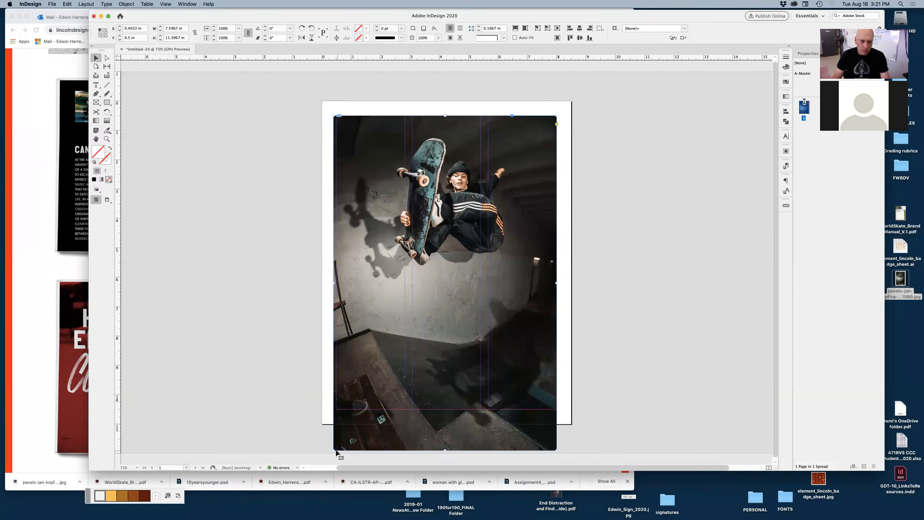
pyautogui.moveTo(332, 451); pyautogui.dragTo(336, 410)
pyautogui.moveTo(448, 406); pyautogui.dragTo(448, 404)
pyautogui.moveTo(336, 262); pyautogui.dragTo(336, 264)
pyautogui.click(588, 270)
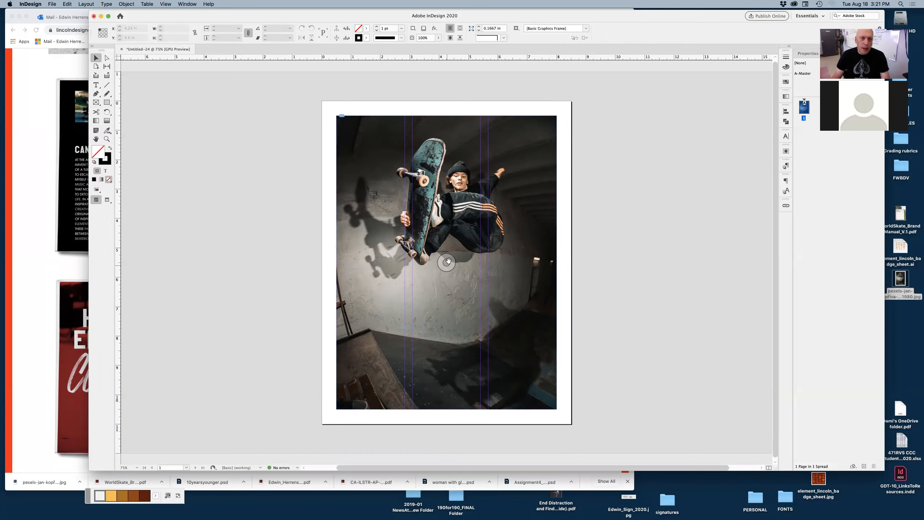
# Step: Fill the photo frame with the red C=15 M=100 Y=100 K=0 swatch and select the image inside it
pyautogui.click(503, 196)
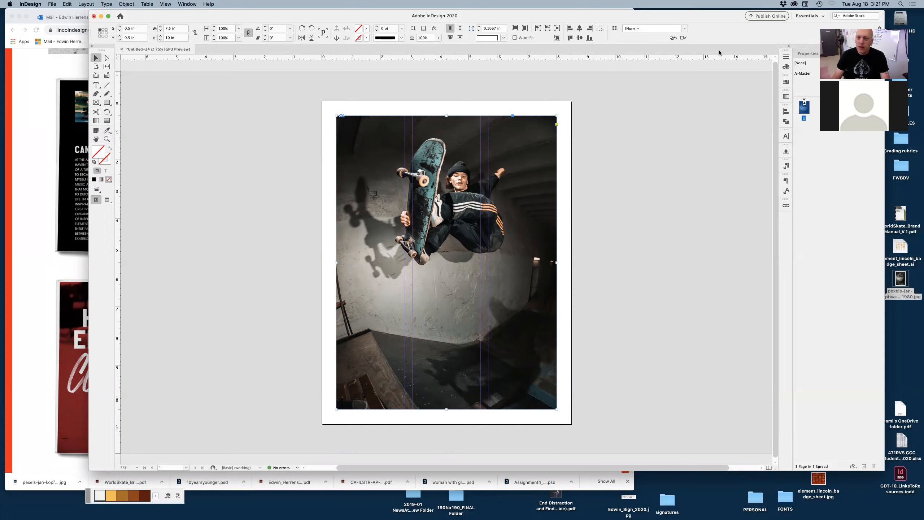
pyautogui.click(785, 83)
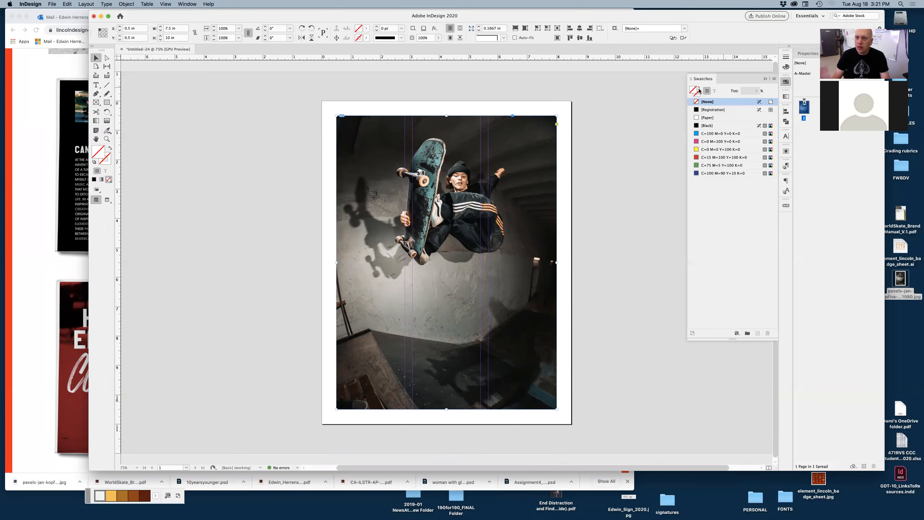
pyautogui.click(704, 158)
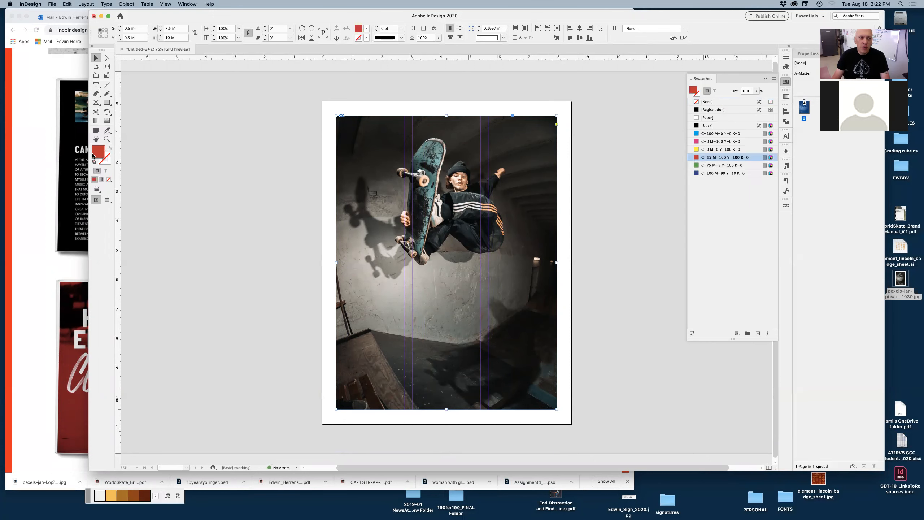
pyautogui.click(445, 262)
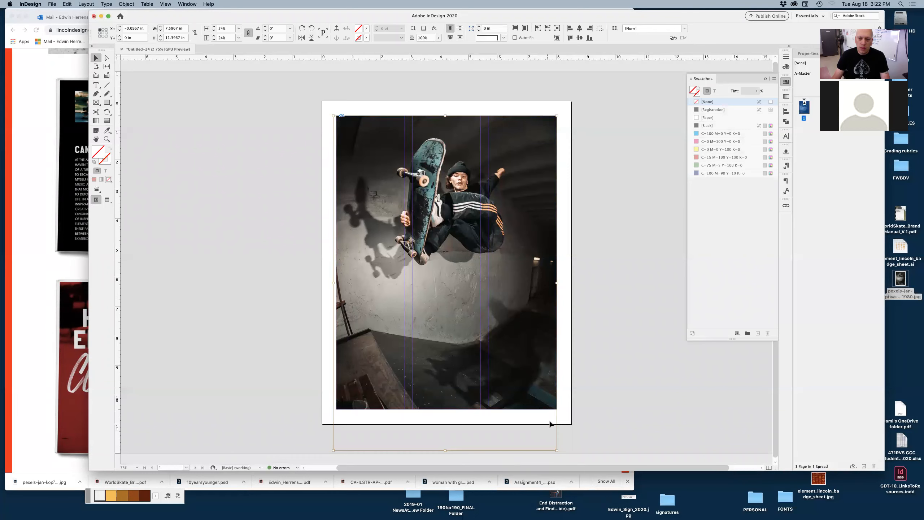
pyautogui.moveTo(545, 433); pyautogui.dragTo(579, 419)
pyautogui.moveTo(576, 403); pyautogui.dragTo(569, 388)
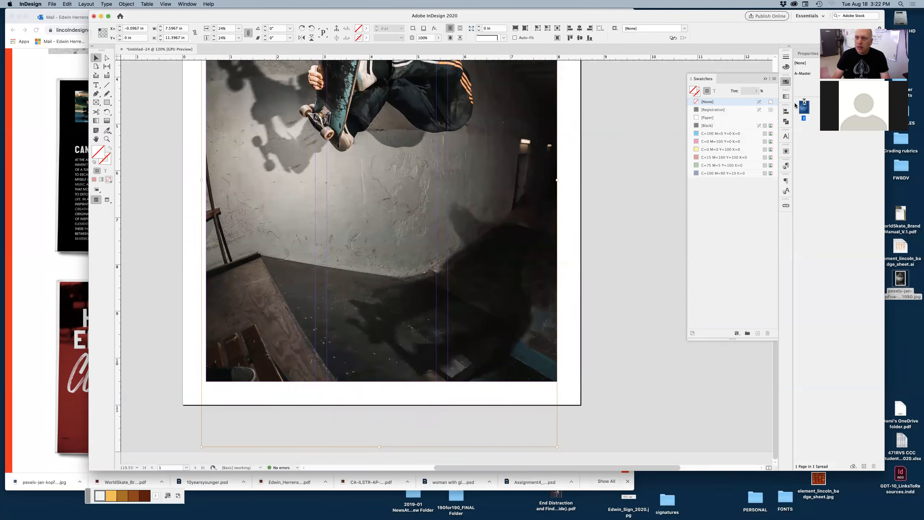
# Step: Set the placed image's blending mode to Multiply so the red fill tints the photo
pyautogui.click(808, 54)
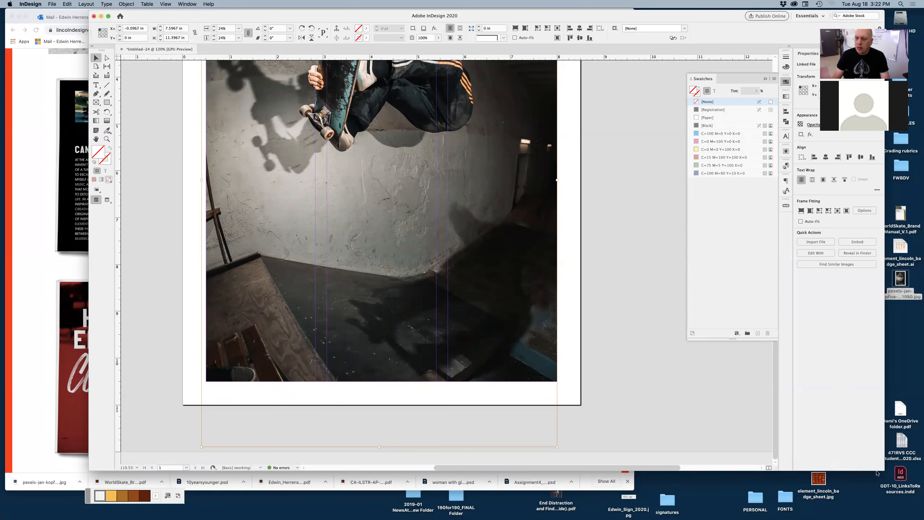
pyautogui.moveTo(819, 464); pyautogui.dragTo(738, 460)
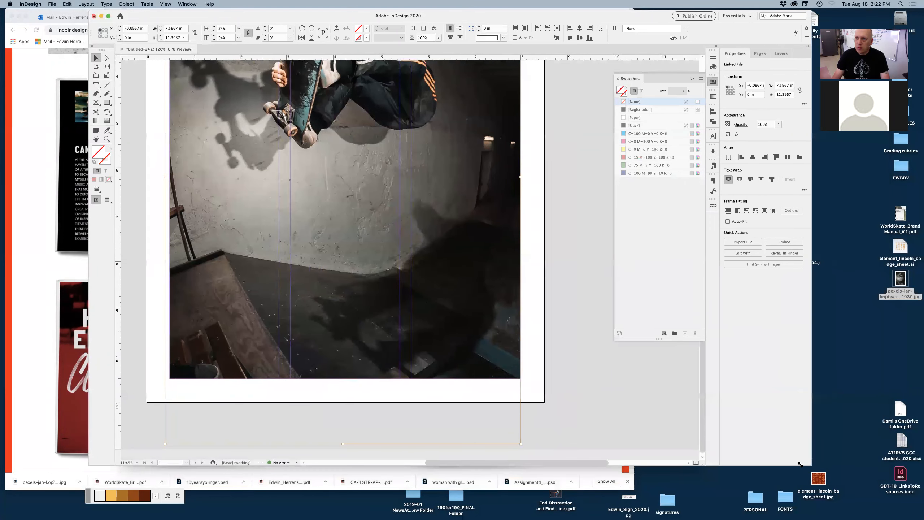
pyautogui.click(733, 125)
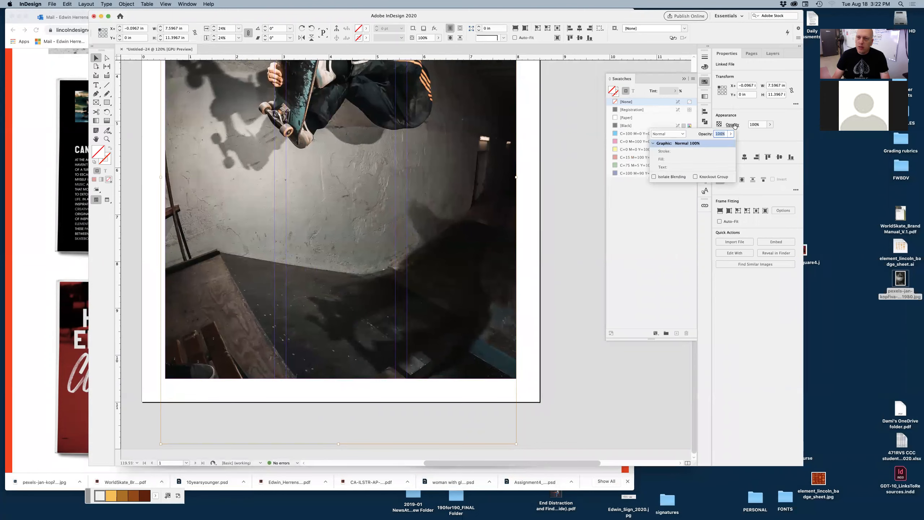
pyautogui.click(683, 134)
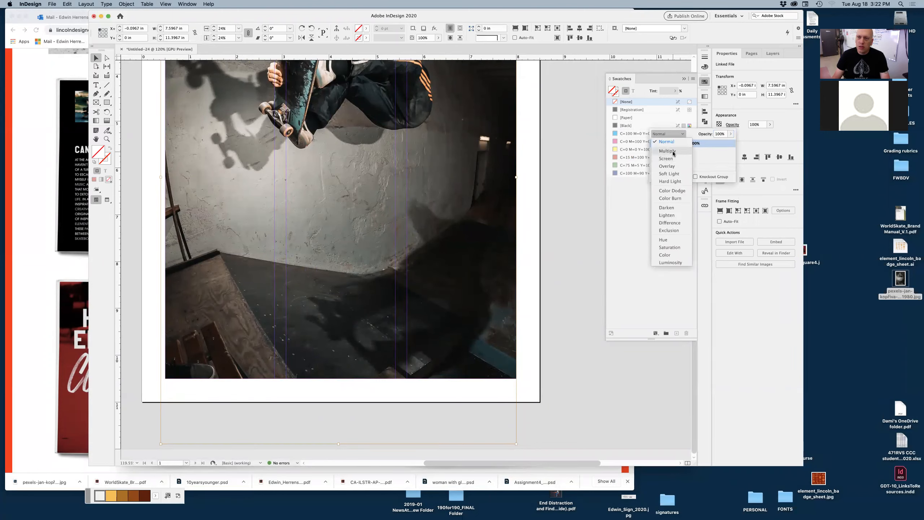
pyautogui.click(769, 135)
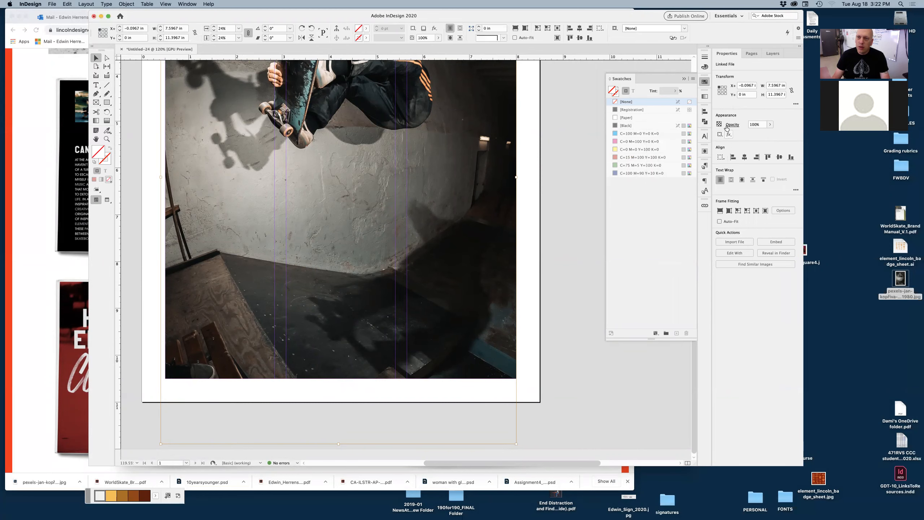
pyautogui.click(732, 125)
pyautogui.click(681, 134)
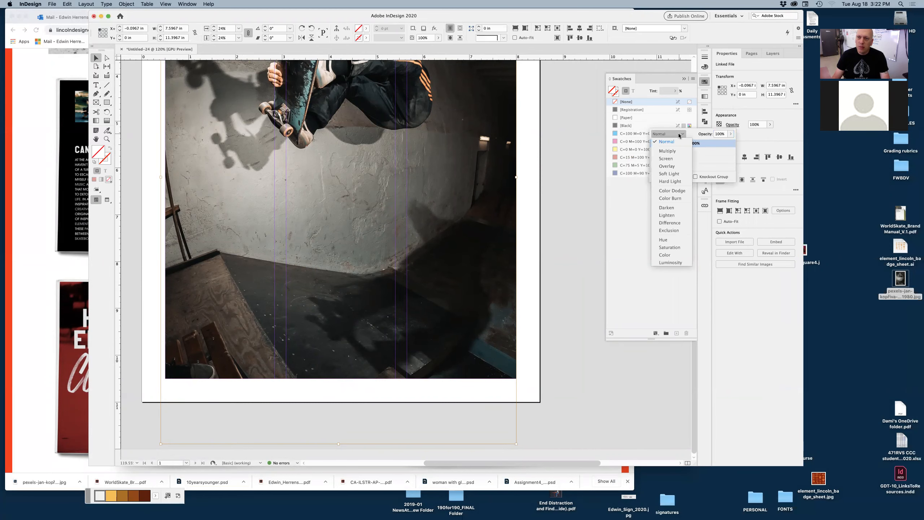
pyautogui.click(668, 151)
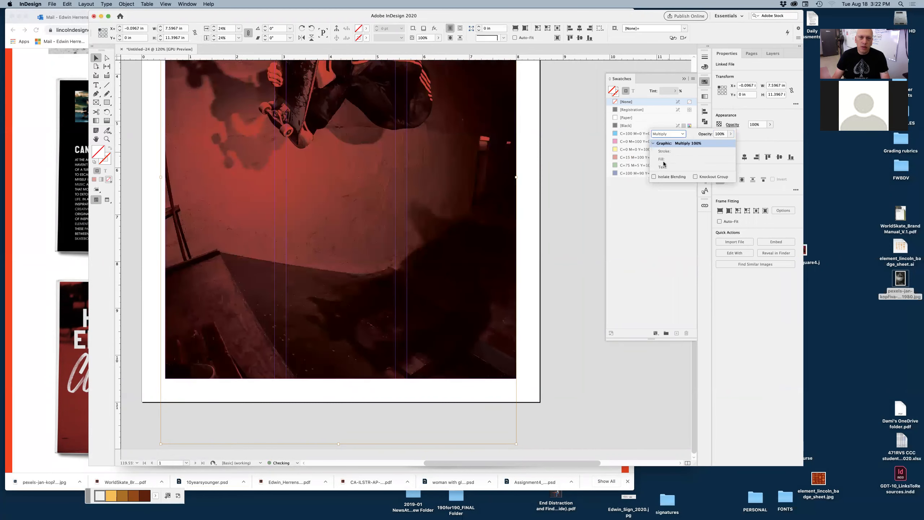
pyautogui.click(547, 165)
# Step: Pan around the page to examine the red-tinted skateboarder photo
pyautogui.scroll(5, 452, 233)
pyautogui.hscroll(3, 455, 255)
pyautogui.keyDown('alt'); pyautogui.keyDown('super'); pyautogui.click(455, 266); pyautogui.keyUp('super'); pyautogui.keyUp('alt')
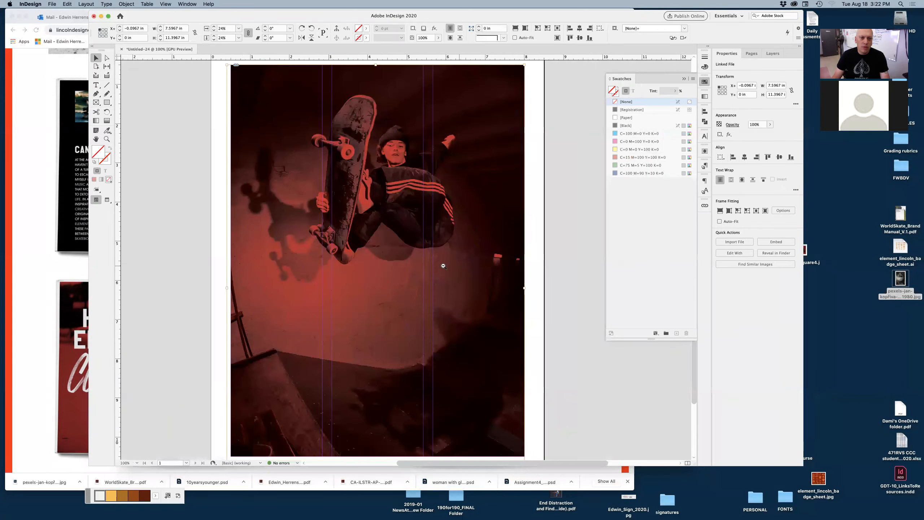
pyautogui.keyDown('alt'); pyautogui.keyDown('super'); pyautogui.click(443, 266); pyautogui.keyUp('super'); pyautogui.keyUp('alt')
pyautogui.moveTo(321, 214); pyautogui.dragTo(433, 202)
pyautogui.moveTo(496, 306); pyautogui.dragTo(448, 236)
pyautogui.keyDown('alt'); pyautogui.keyDown('super'); pyautogui.click(454, 274); pyautogui.keyUp('super'); pyautogui.keyUp('alt')
pyautogui.moveTo(470, 291); pyautogui.dragTo(469, 262)
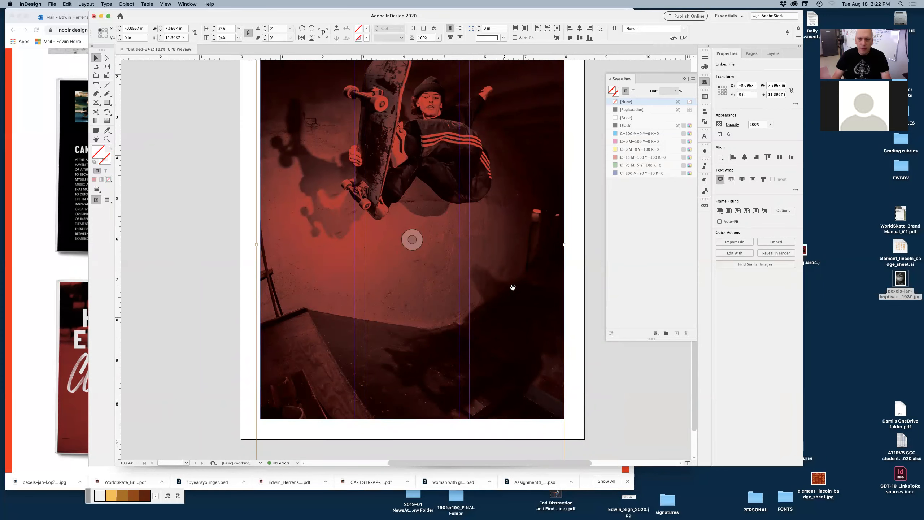
pyautogui.keyDown('alt'); pyautogui.keyDown('super'); pyautogui.click(480, 250); pyautogui.keyUp('super'); pyautogui.keyUp('alt')
pyautogui.moveTo(471, 243); pyautogui.dragTo(525, 272)
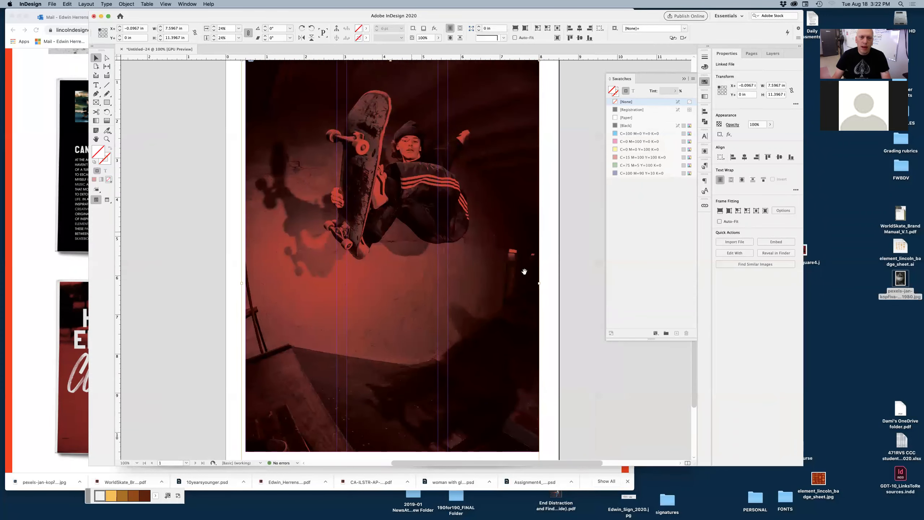
pyautogui.click(581, 269)
# Step: Switch to preview mode and compare the page with the 'He who endures conquers' spread in the browser
pyautogui.press('w')
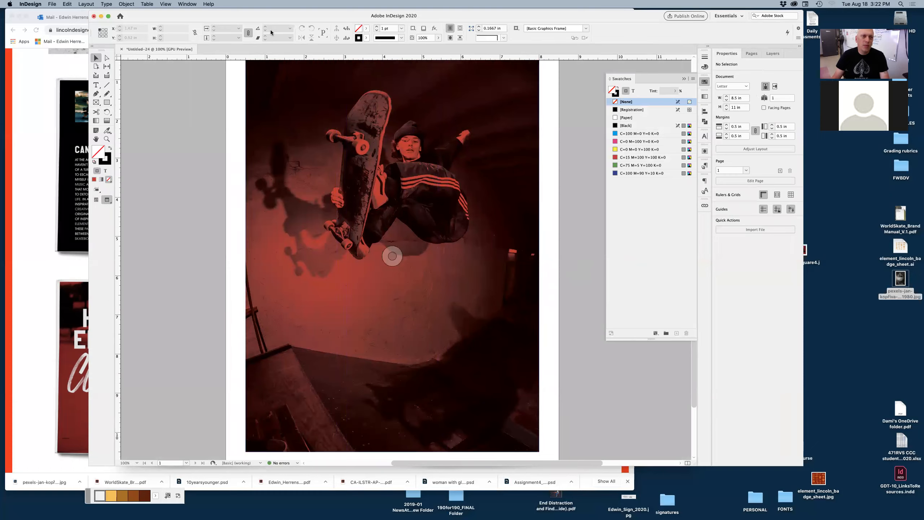
pyautogui.moveTo(272, 15); pyautogui.dragTo(434, 12)
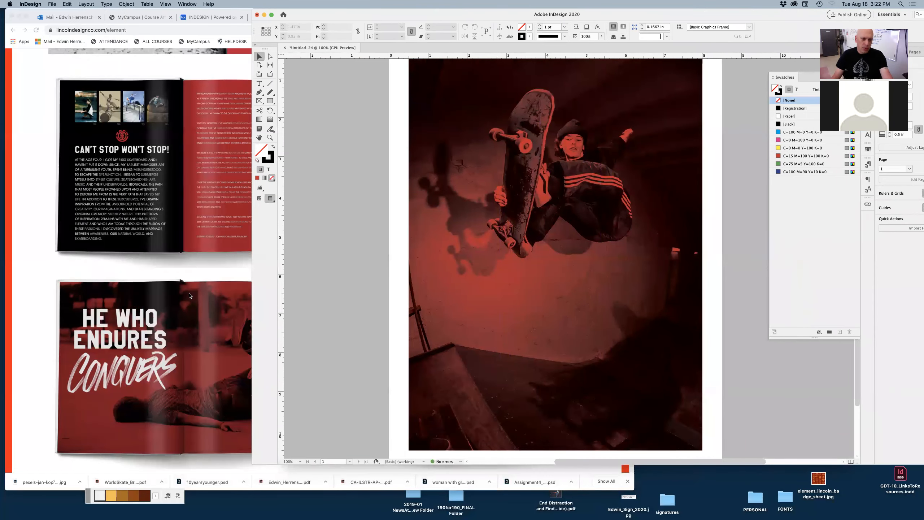
pyautogui.click(237, 330)
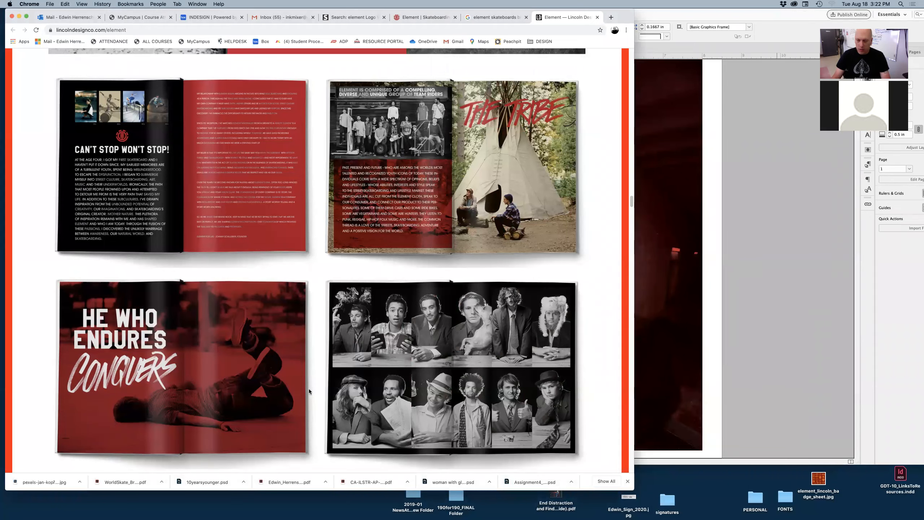
pyautogui.click(732, 13)
pyautogui.moveTo(676, 17); pyautogui.dragTo(446, 16)
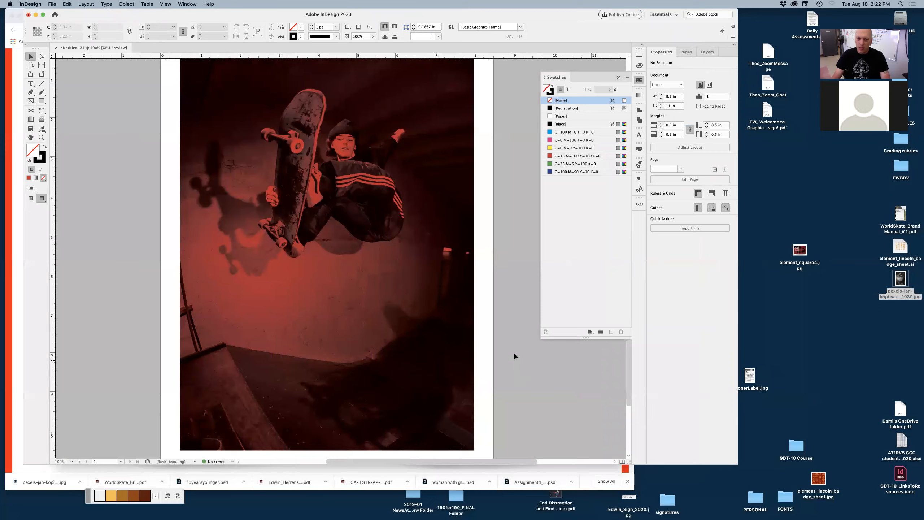
# Step: Place the element_square4.jpg reference image on the page and delete it again
pyautogui.moveTo(800, 252); pyautogui.dragTo(527, 277)
pyautogui.moveTo(95, 197); pyautogui.dragTo(362, 379)
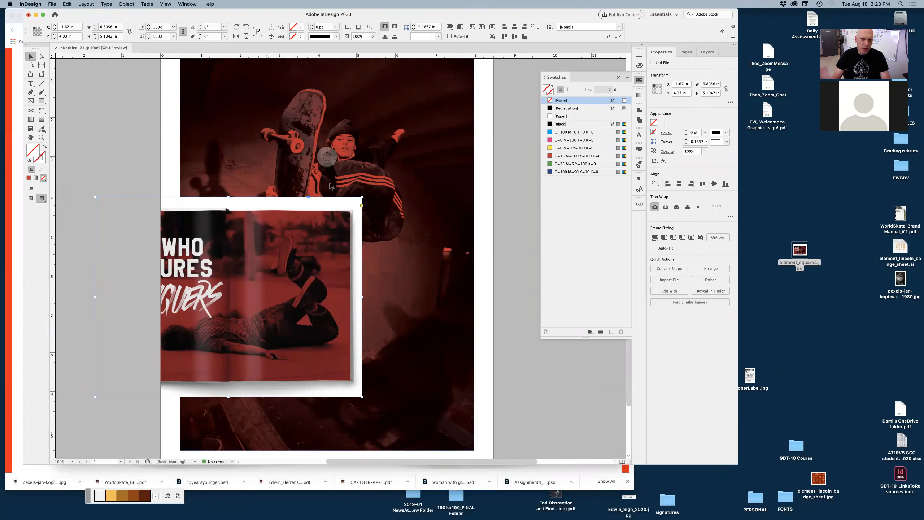
pyautogui.moveTo(364, 212); pyautogui.dragTo(430, 220)
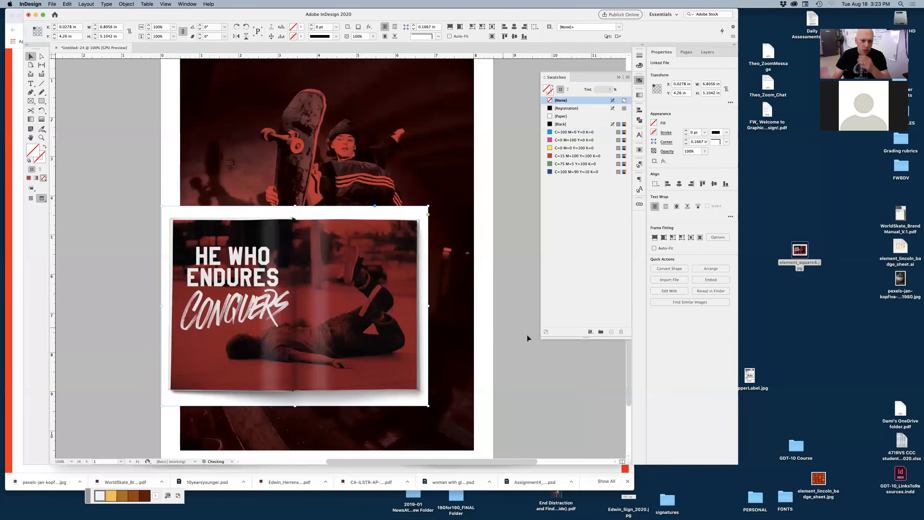
pyautogui.press('Delete')
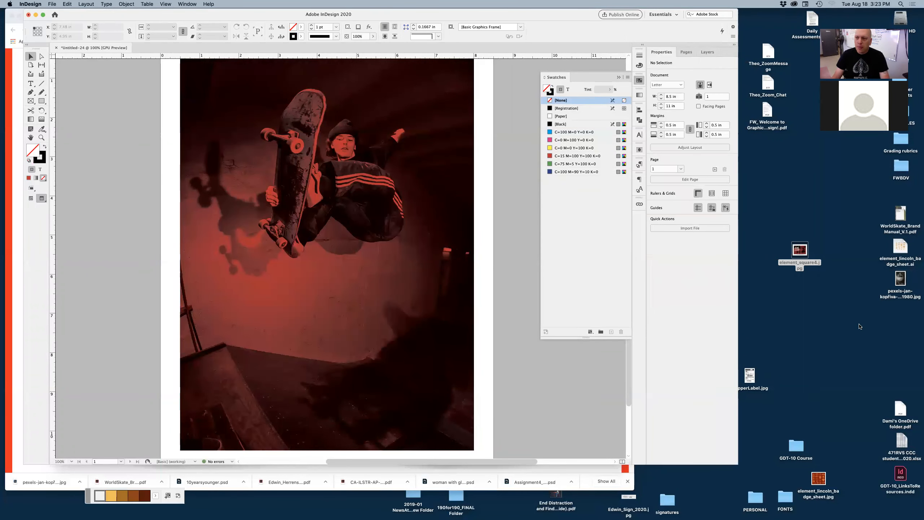
# Step: Open the skateboarder photo's original file in Photoshop with Edit Original
pyautogui.click(900, 281)
pyautogui.moveTo(900, 282); pyautogui.dragTo(879, 293)
pyautogui.click(279, 255)
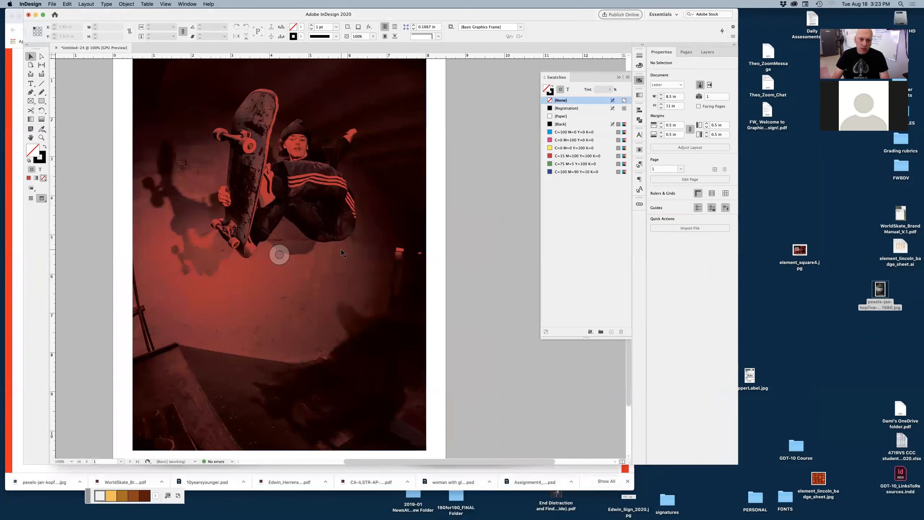
pyautogui.rightClick(341, 251)
pyautogui.click(289, 294)
pyautogui.rightClick(291, 294)
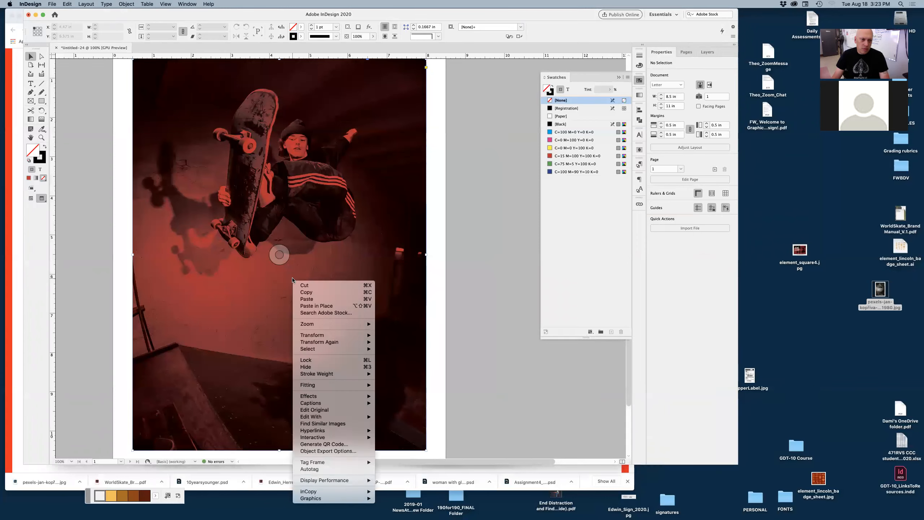
pyautogui.click(320, 409)
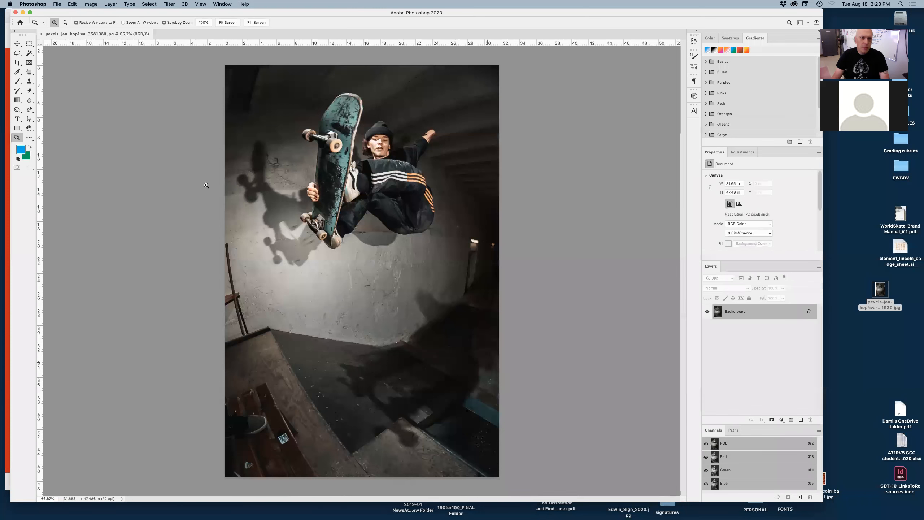
# Step: Convert the photo's mode to Grayscale, discarding the color information
pyautogui.click(90, 4)
pyautogui.click(91, 4)
pyautogui.click(90, 4)
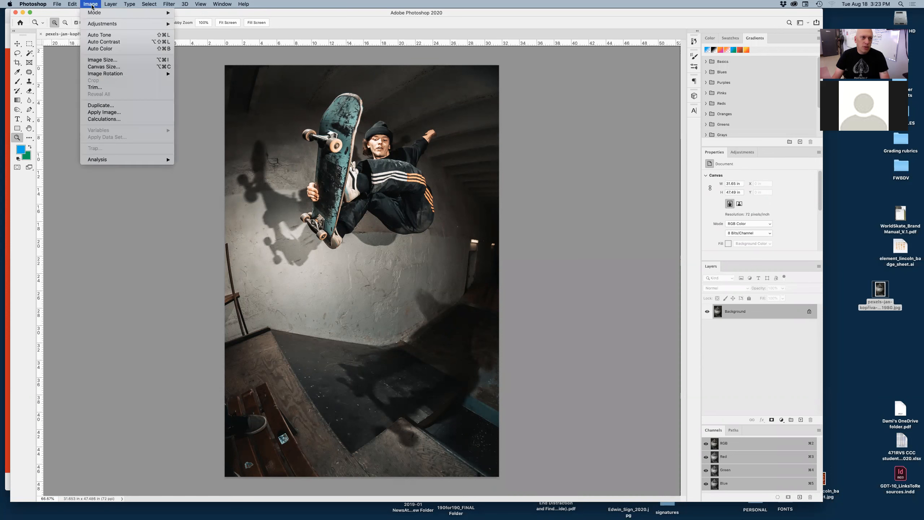
pyautogui.moveTo(93, 15)
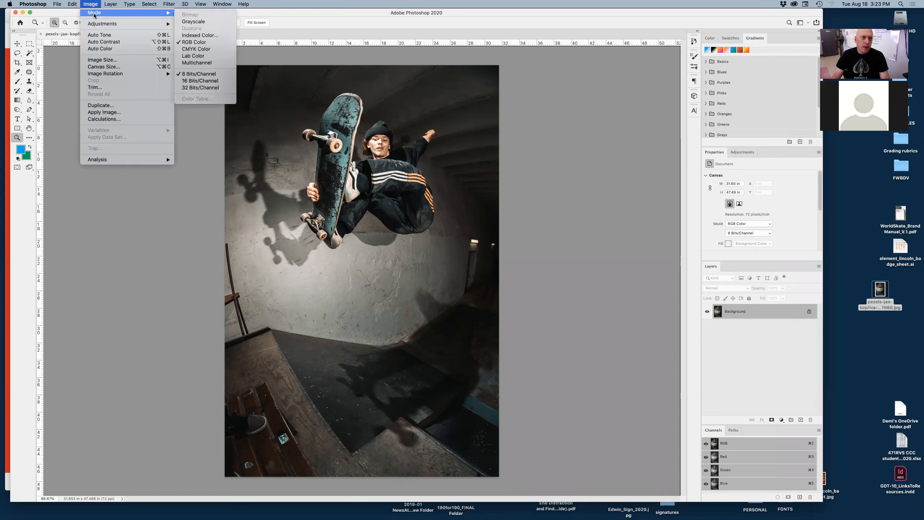
pyautogui.click(194, 22)
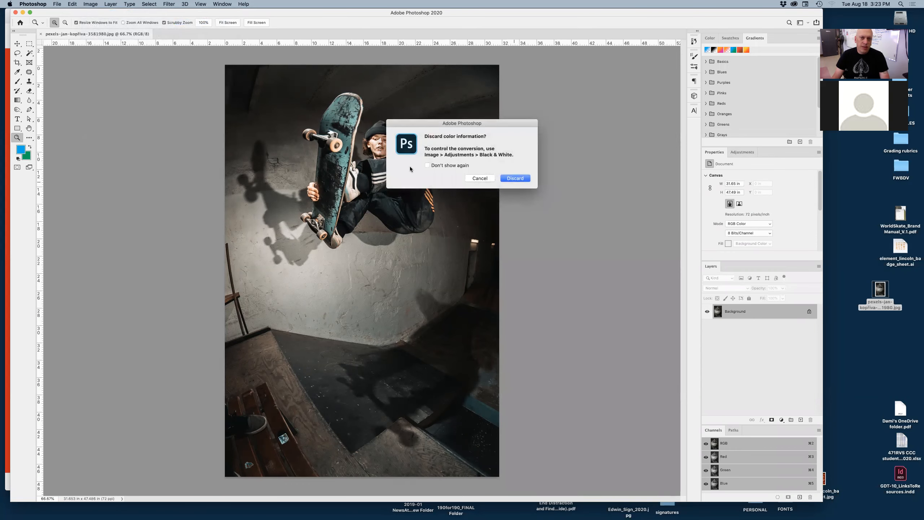
pyautogui.click(513, 179)
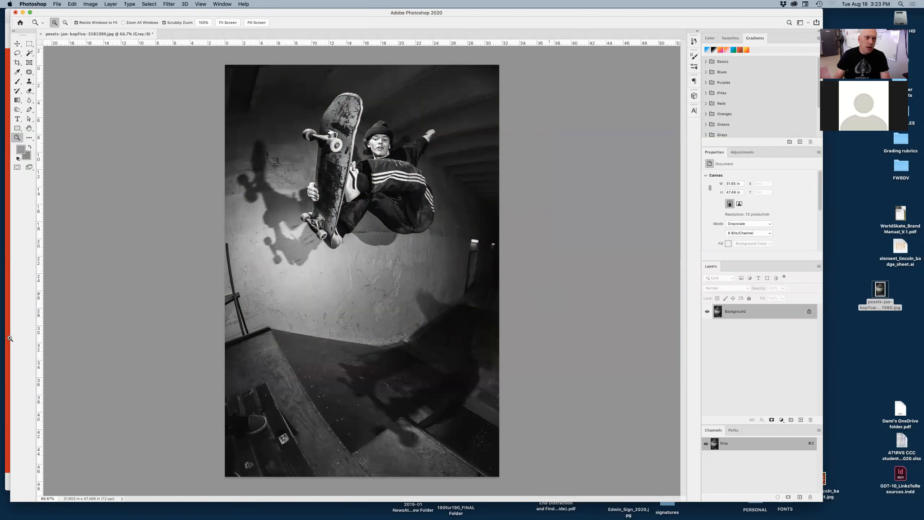
# Step: Open Levels on the grayscale photo and set the white point by sampling the skateboarder's white shoe
pyautogui.click(95, 5)
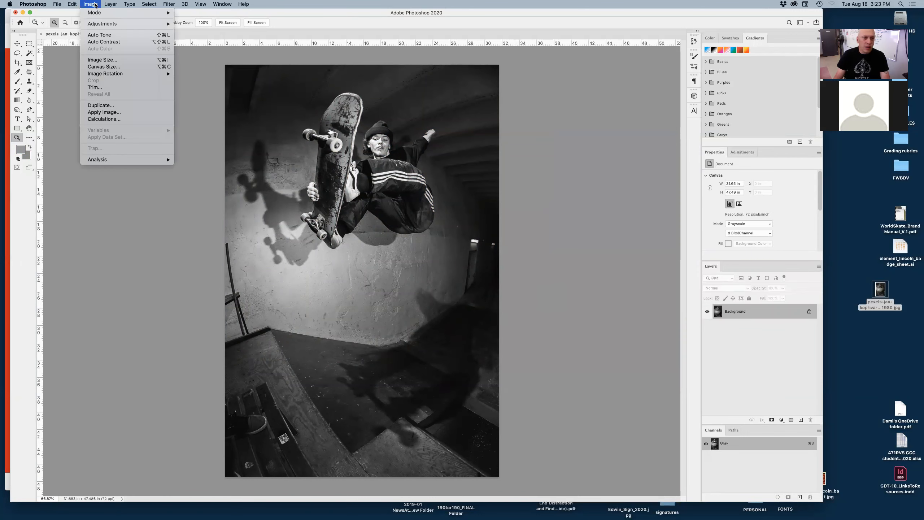
pyautogui.moveTo(111, 69)
pyautogui.moveTo(109, 24)
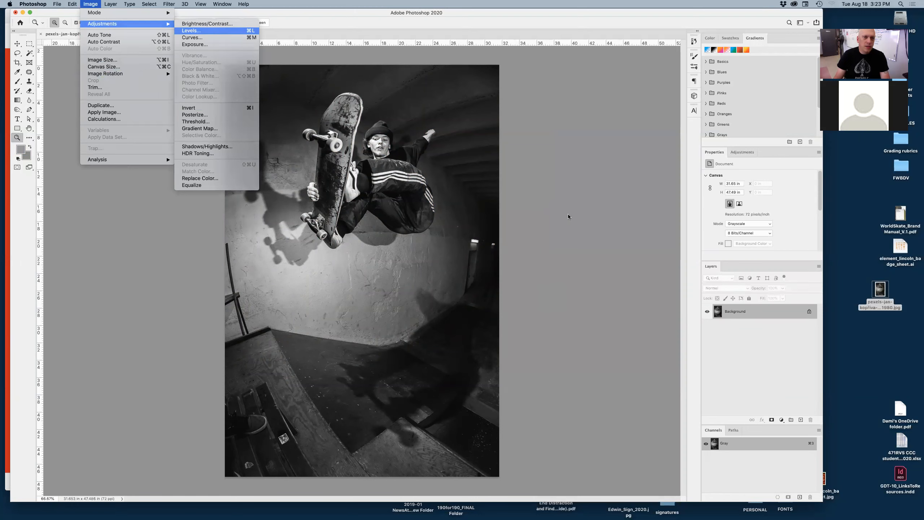
pyautogui.click(203, 31)
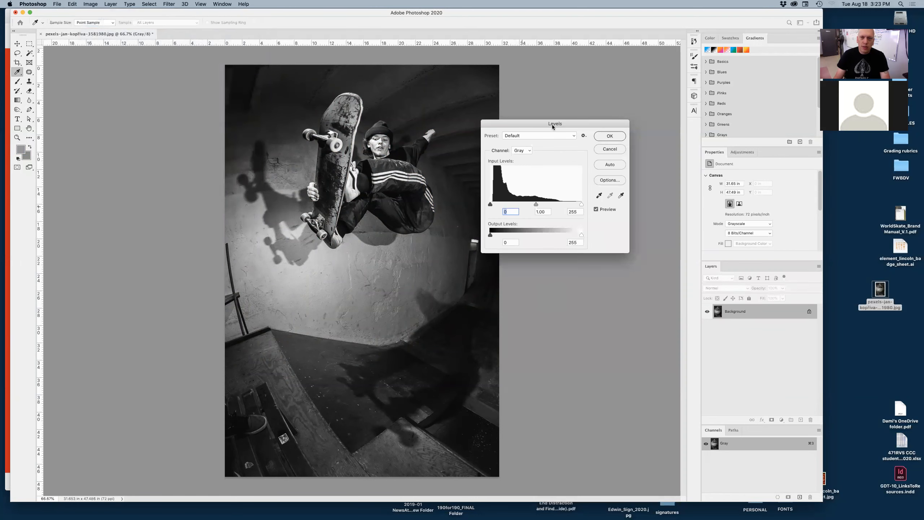
pyautogui.moveTo(536, 125); pyautogui.dragTo(562, 117)
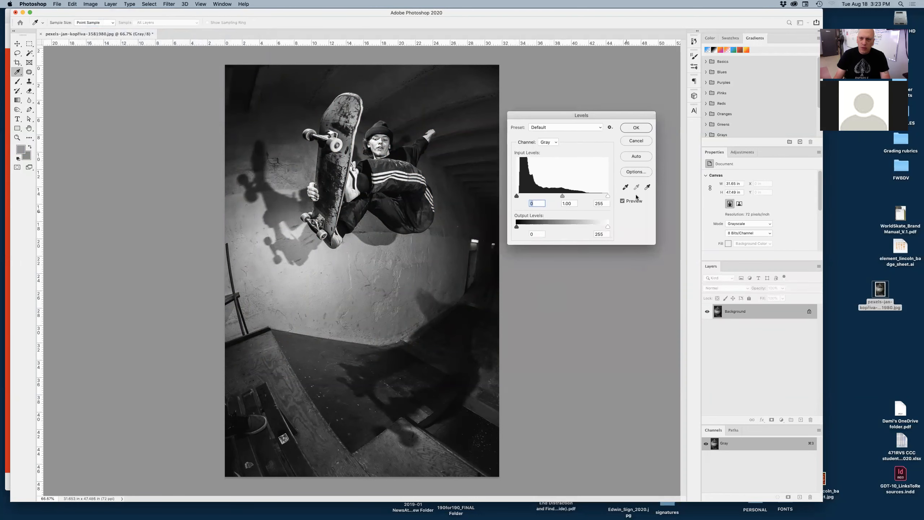
pyautogui.click(647, 187)
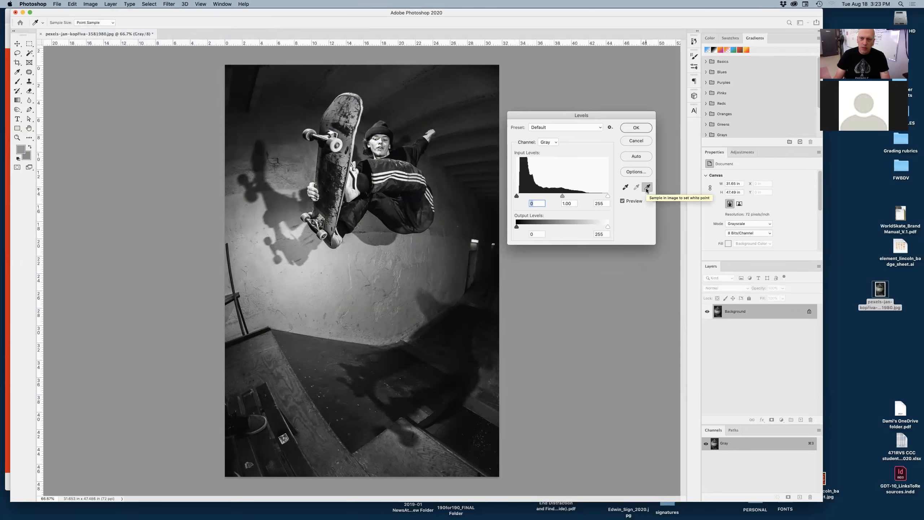
pyautogui.moveTo(364, 144); pyautogui.dragTo(410, 164)
pyautogui.moveTo(316, 295); pyautogui.dragTo(192, 250)
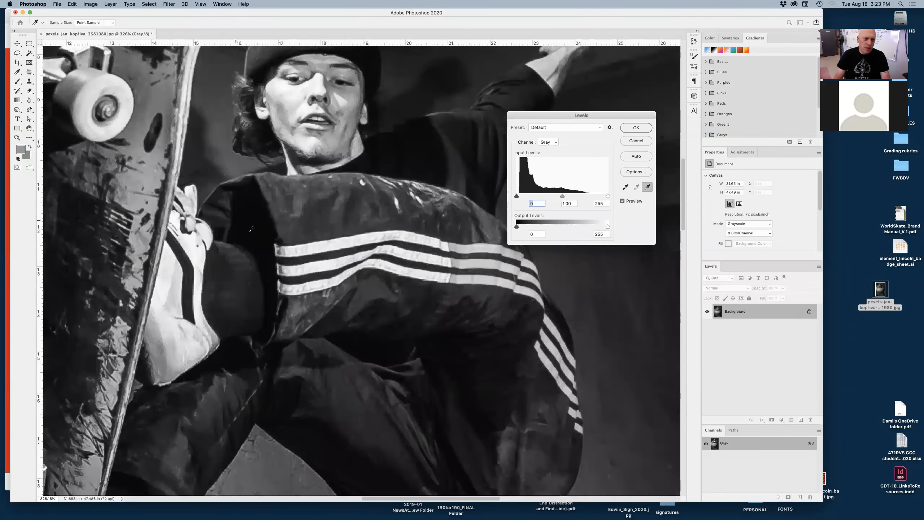
pyautogui.click(170, 260)
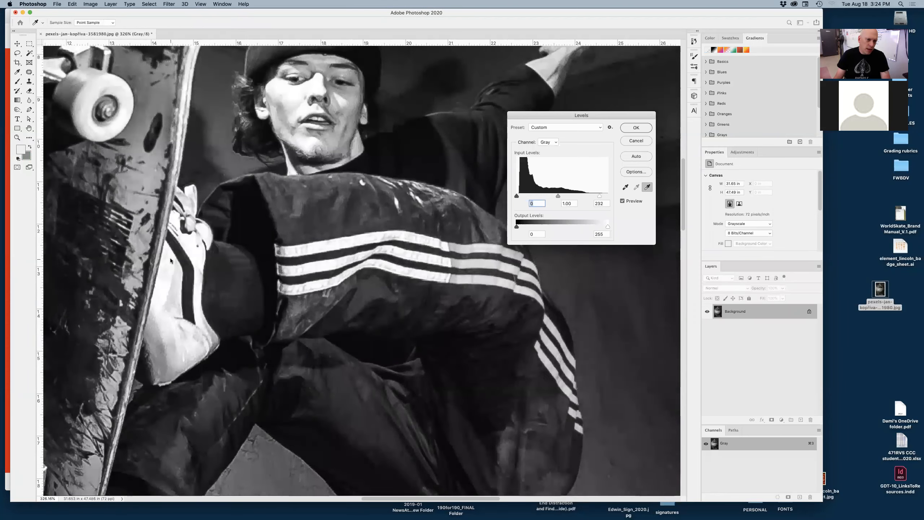
pyautogui.keyDown('alt'); pyautogui.click(386, 299); pyautogui.keyUp('alt')
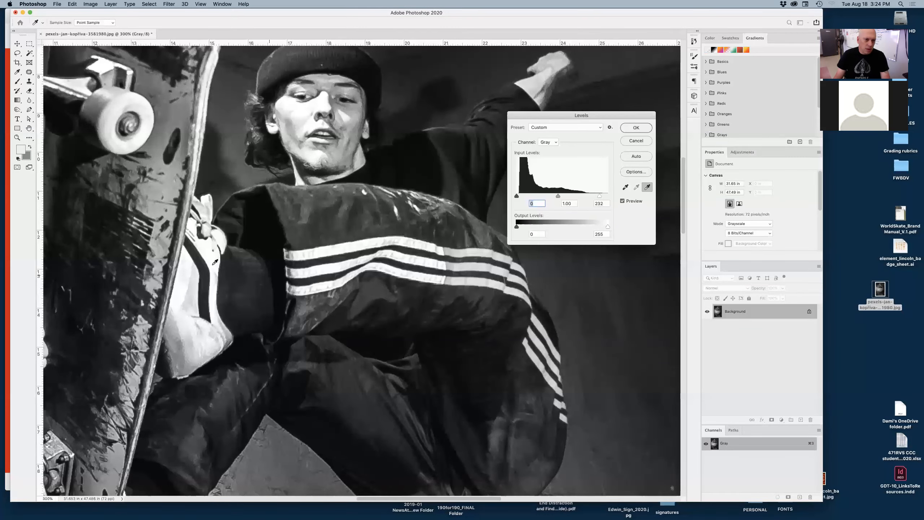
pyautogui.click(207, 255)
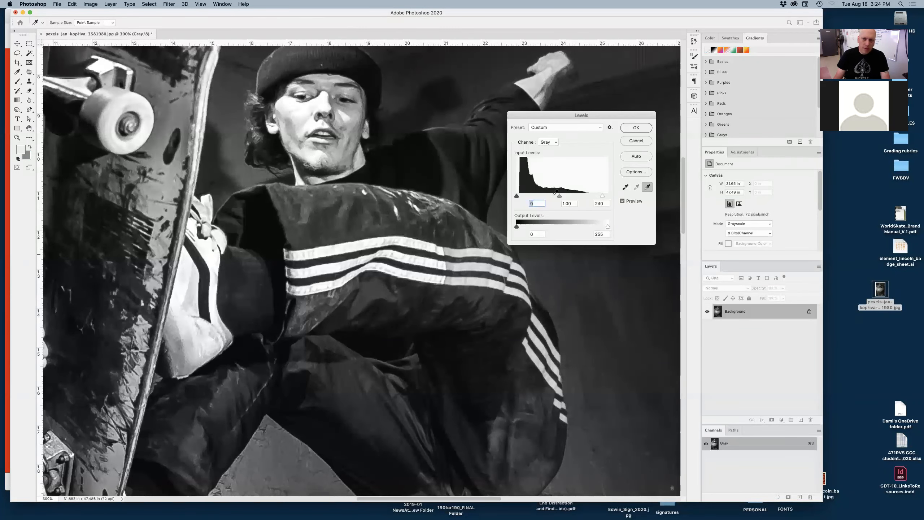
# Step: Set the black point by sampling a dark area of the jacket, compare with preview, and apply the Levels adjustment
pyautogui.click(625, 187)
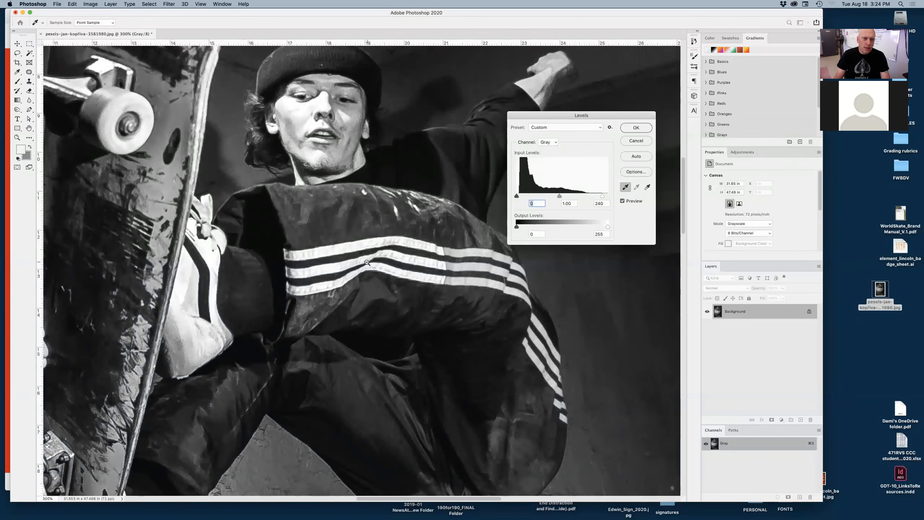
pyautogui.scroll(-1, 367, 262)
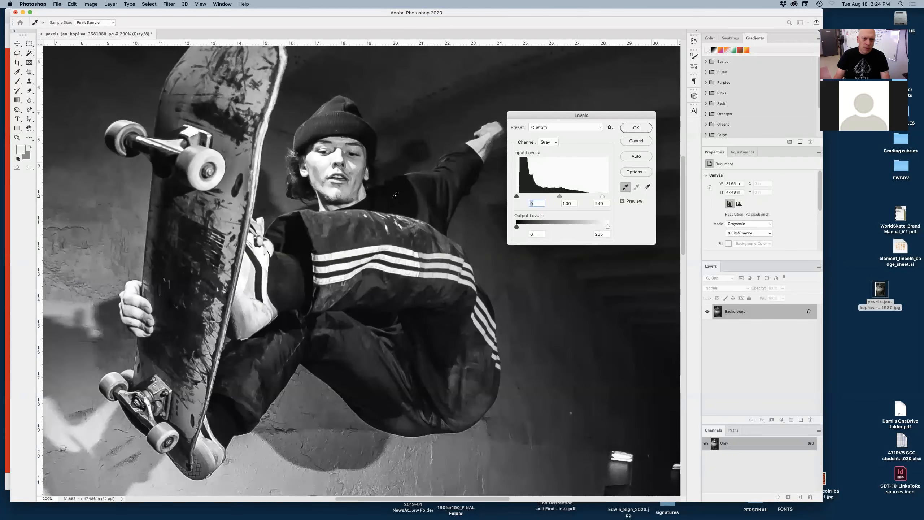
pyautogui.click(392, 208)
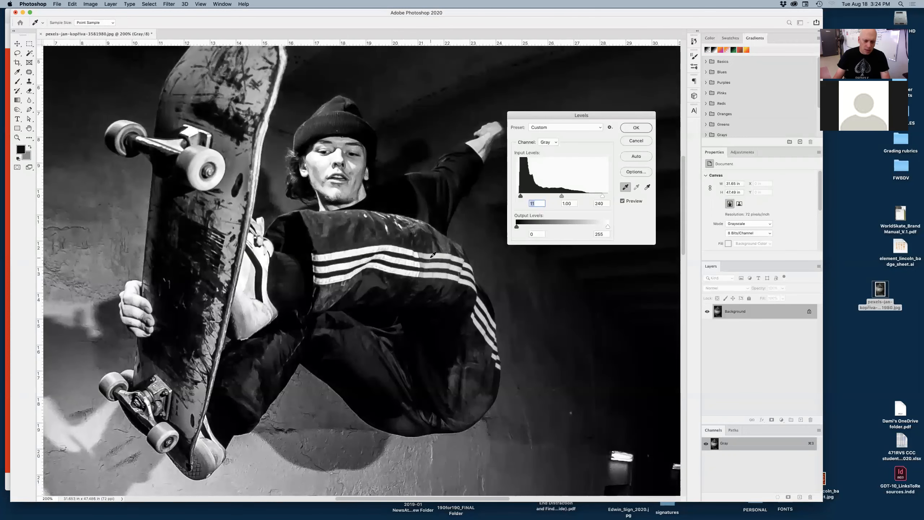
pyautogui.press('super+minus')
pyautogui.press('super+minus')
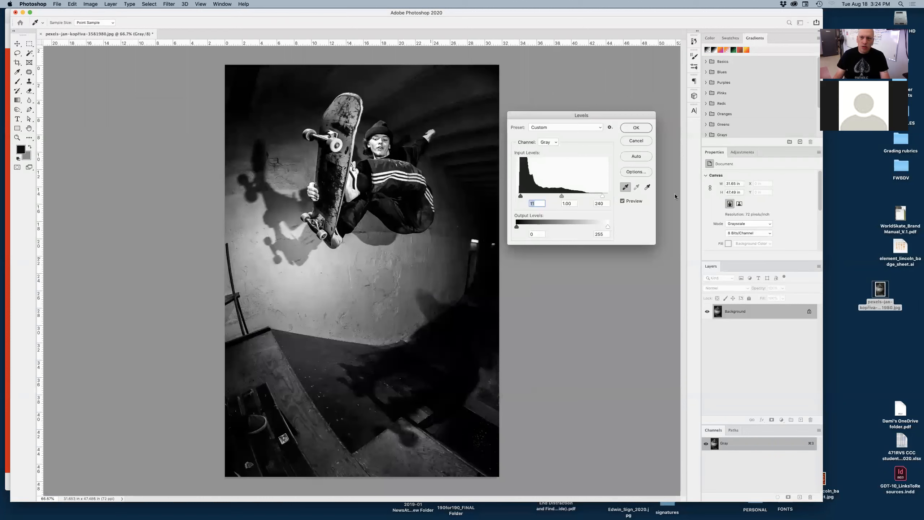
pyautogui.click(622, 201)
pyautogui.click(622, 201)
pyautogui.click(622, 202)
pyautogui.click(622, 201)
pyautogui.click(636, 129)
# Step: Save the photo, keeping the JPEG quality at 12 Maximum
pyautogui.press('z')
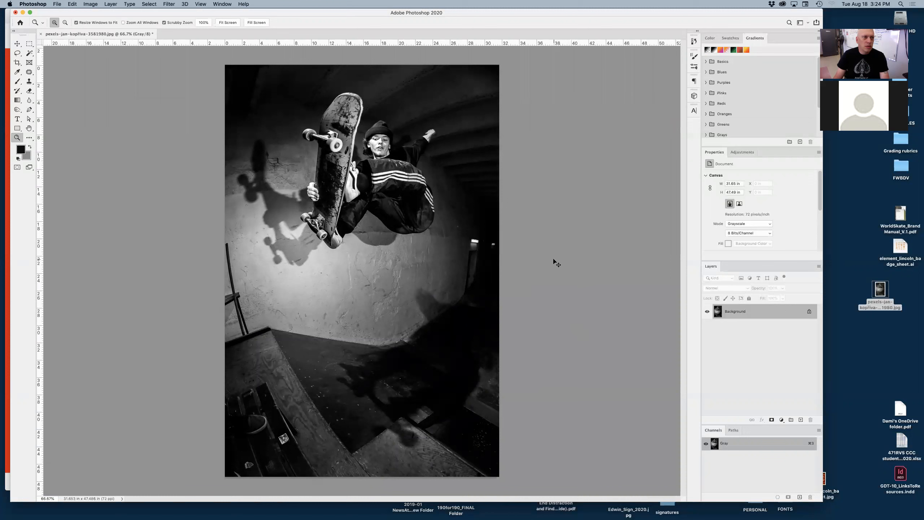
pyautogui.press('super+s')
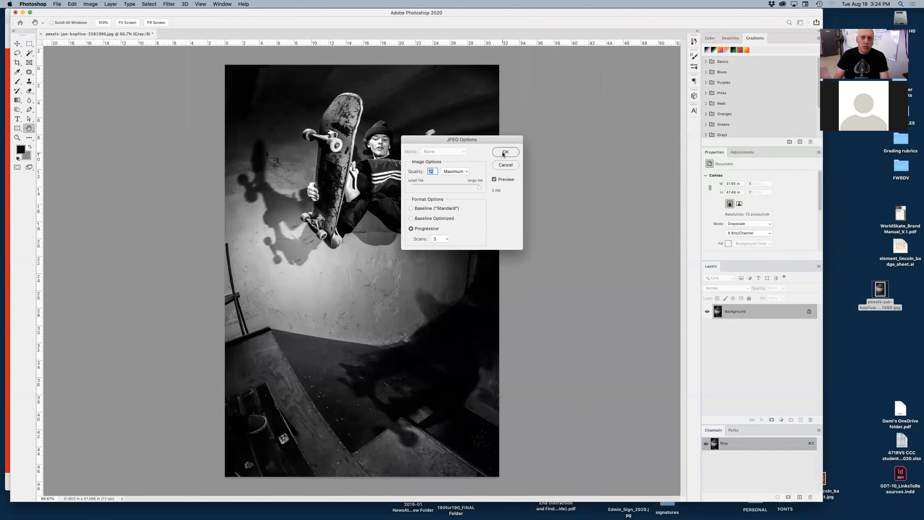
pyautogui.click(504, 152)
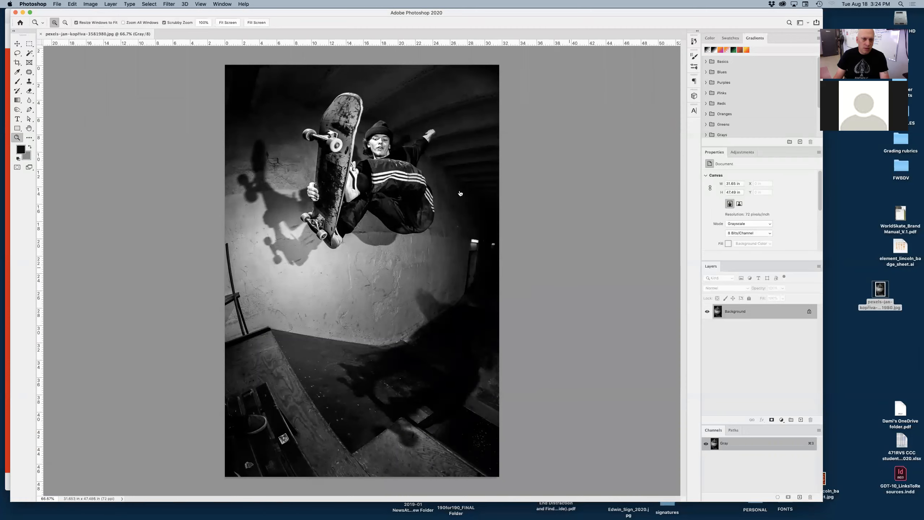
# Step: Switch to InDesign, select the skateboarder photo and try the Screen and Overlay blend modes on it
pyautogui.press('super+Tab')
pyautogui.click(178, 273)
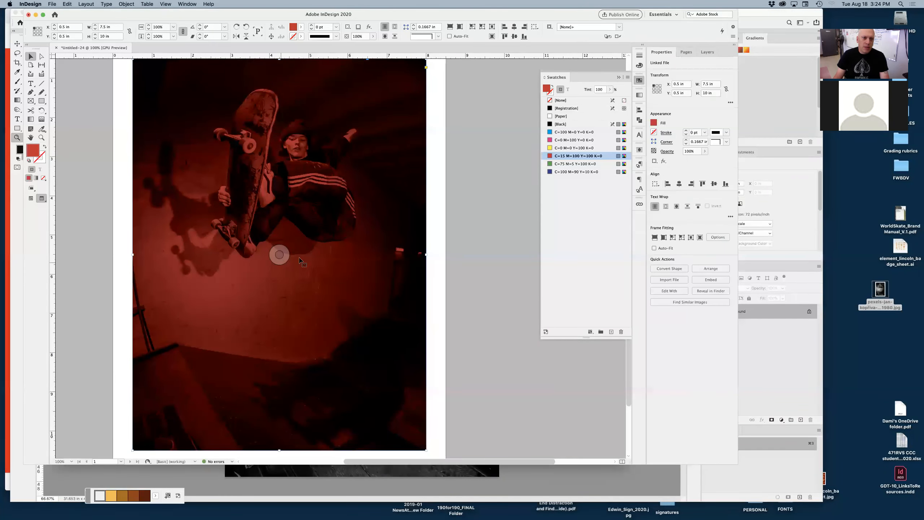
pyautogui.click(472, 232)
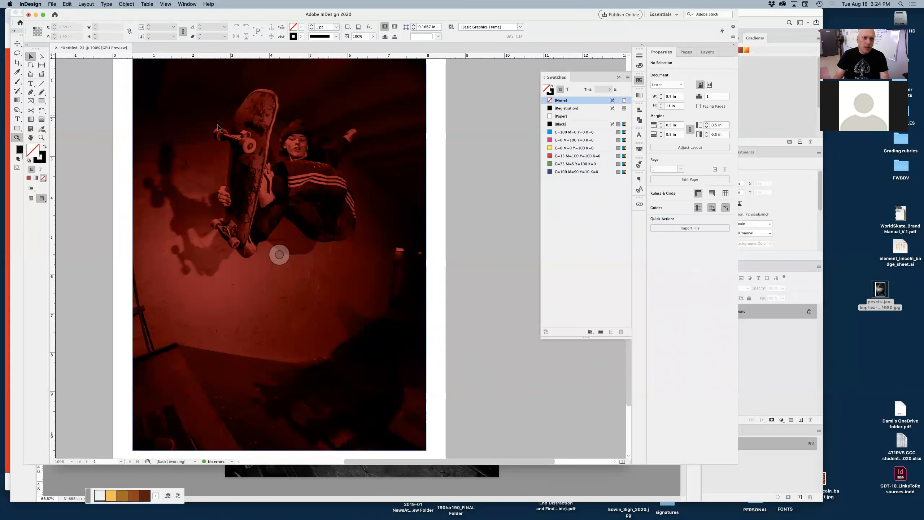
pyautogui.hscroll(-2, 410, 213)
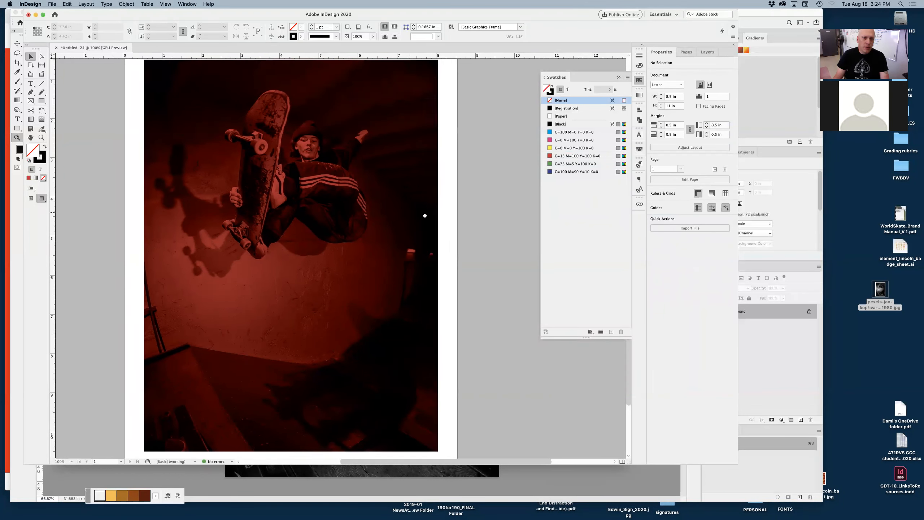
pyautogui.moveTo(437, 240); pyautogui.dragTo(443, 239)
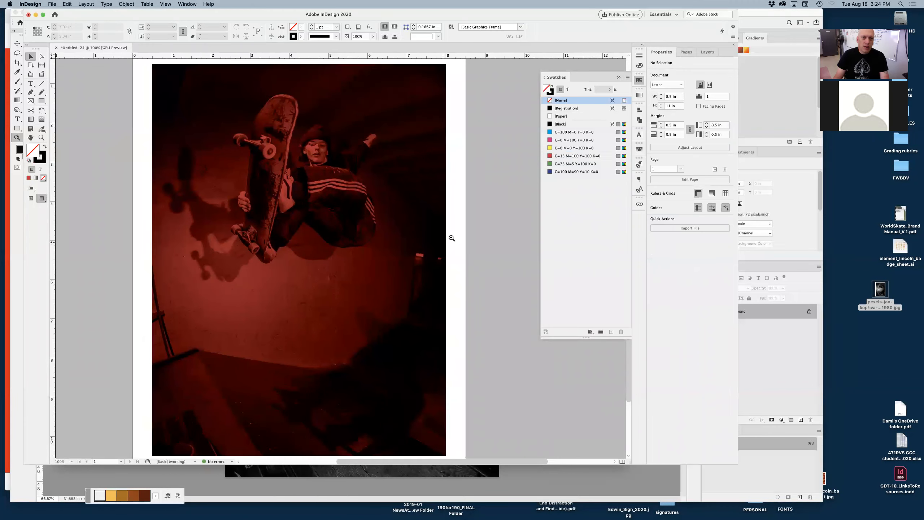
pyautogui.press('super+minus')
pyautogui.moveTo(312, 258); pyautogui.dragTo(350, 259)
pyautogui.click(307, 265)
pyautogui.click(290, 264)
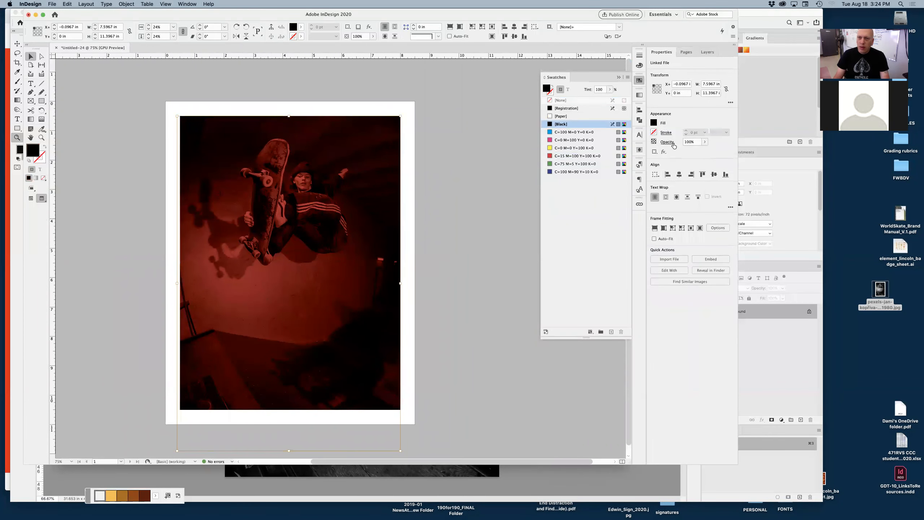
pyautogui.click(666, 142)
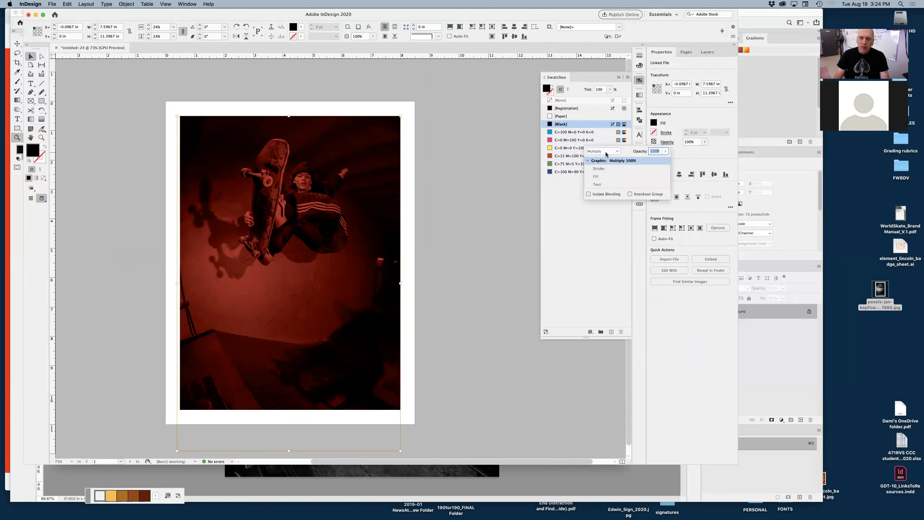
pyautogui.click(666, 152)
pyautogui.moveTo(665, 161)
pyautogui.mouseDown()
pyautogui.moveTo(637, 162)
pyautogui.moveTo(667, 161)
pyautogui.mouseUp()
pyautogui.click(612, 154)
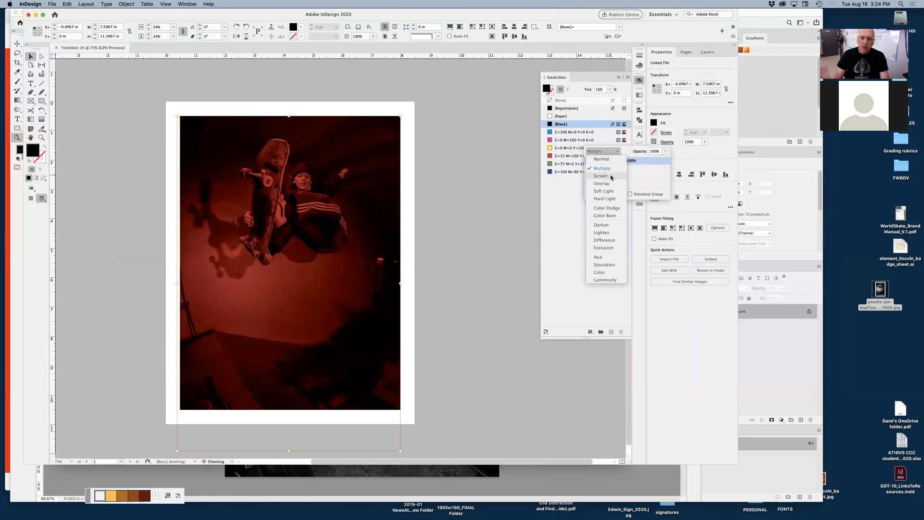
pyautogui.click(612, 177)
pyautogui.click(611, 153)
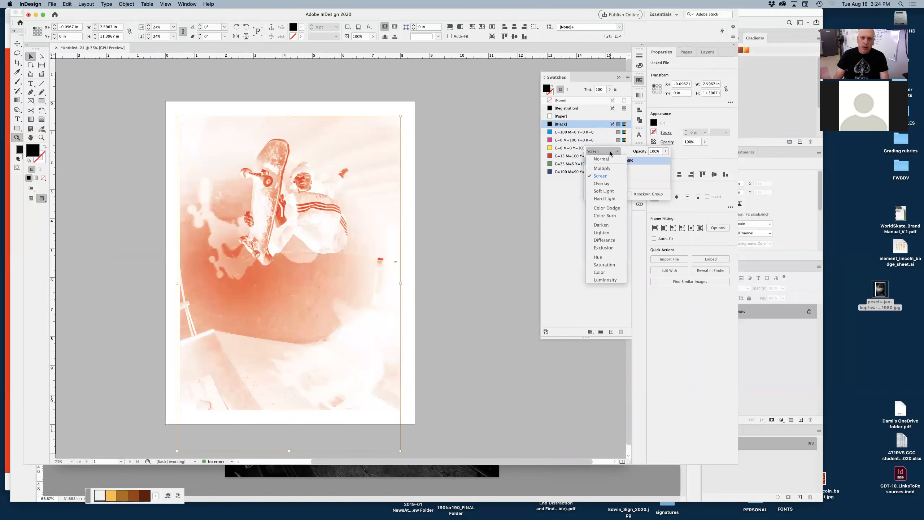
pyautogui.click(609, 183)
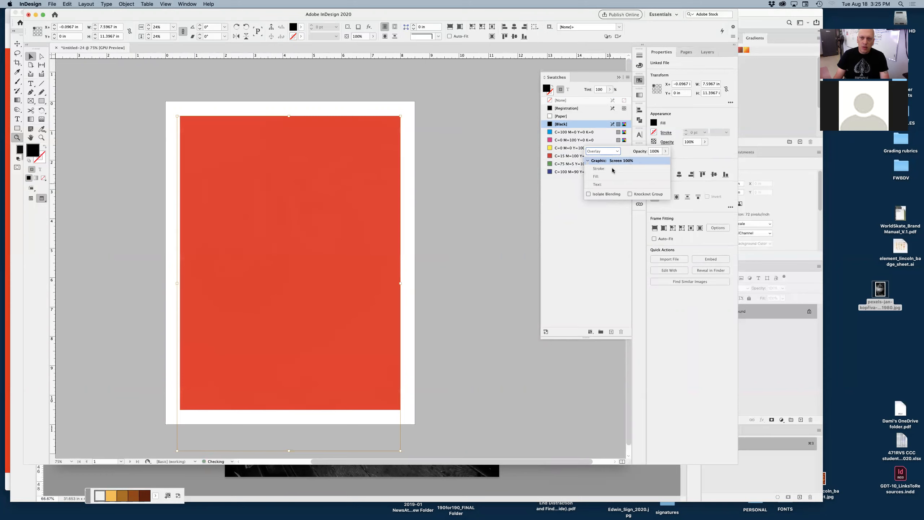
# Step: Try the Soft Light, Hard Light, Color Dodge, Color Burn and Darken blend modes on the photo
pyautogui.click(610, 154)
pyautogui.click(605, 192)
pyautogui.click(605, 151)
pyautogui.click(602, 200)
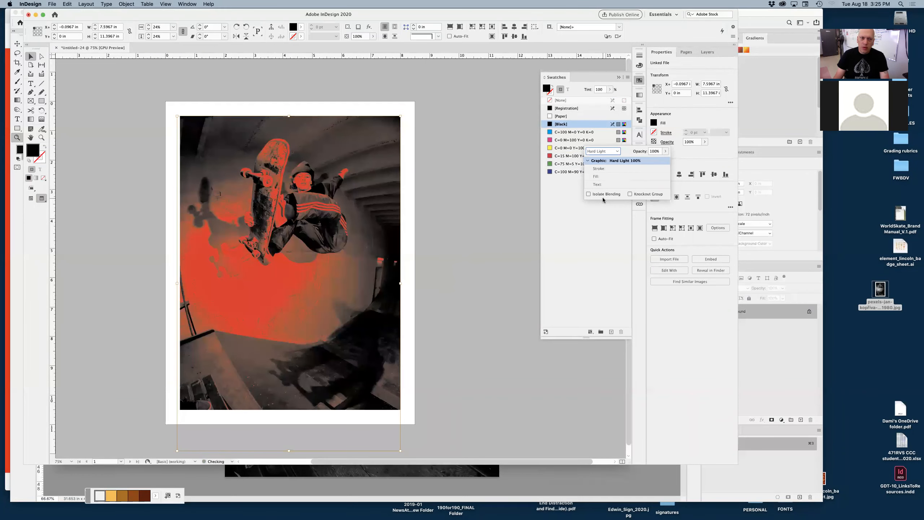
pyautogui.click(608, 151)
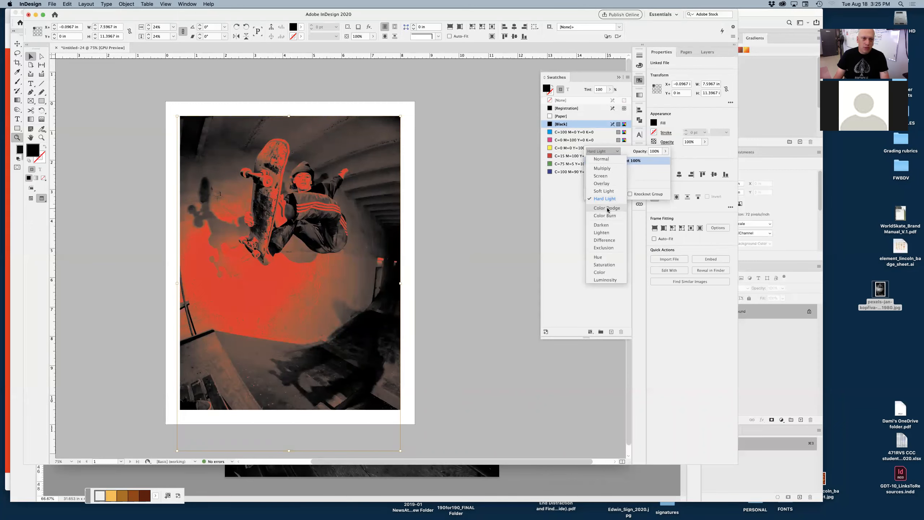
pyautogui.click(607, 209)
pyautogui.click(603, 151)
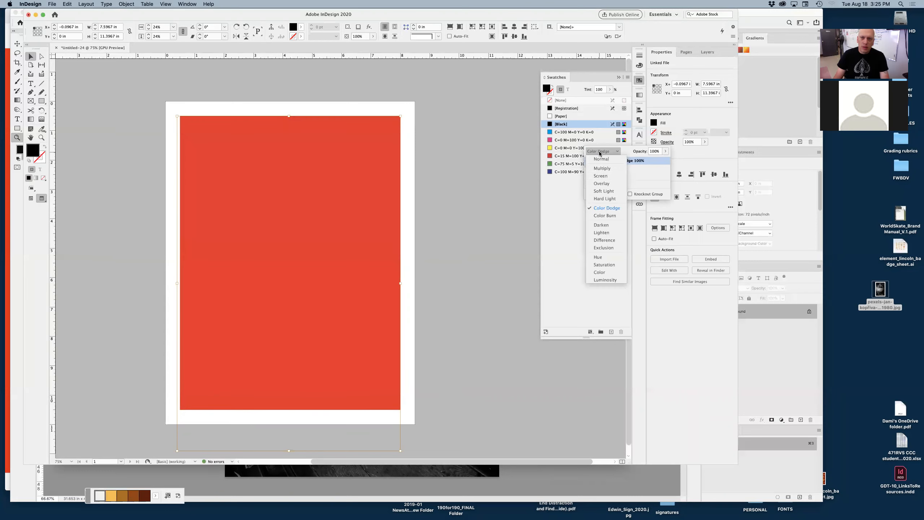
pyautogui.click(600, 216)
pyautogui.click(601, 151)
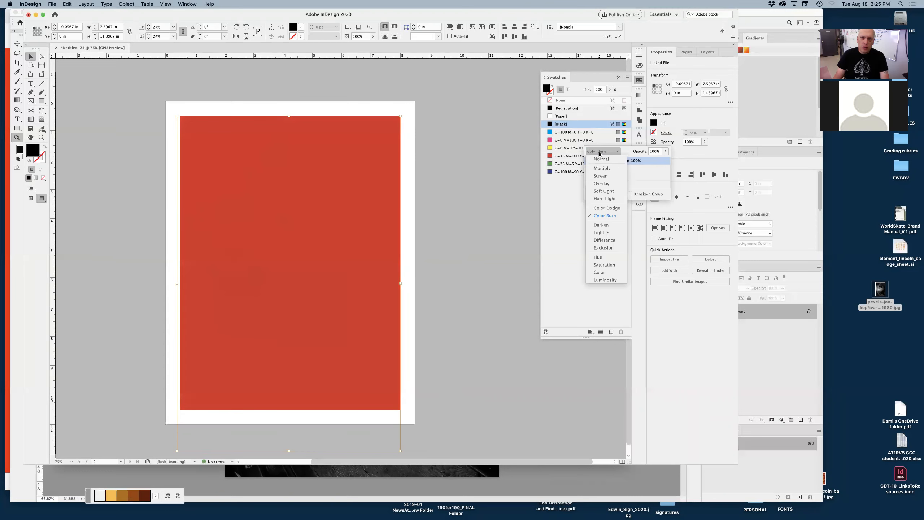
pyautogui.click(603, 225)
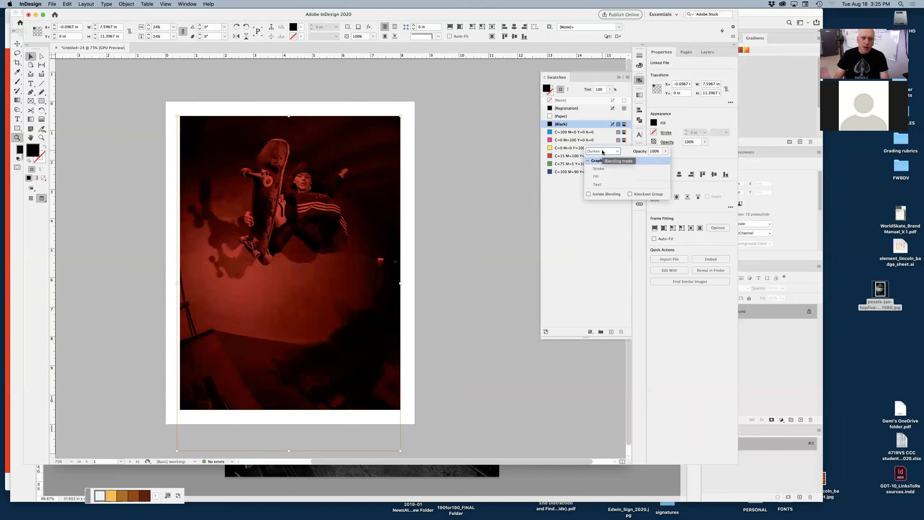
# Step: Switch the photo's blend mode back to Multiply, then to Darken again
pyautogui.click(603, 151)
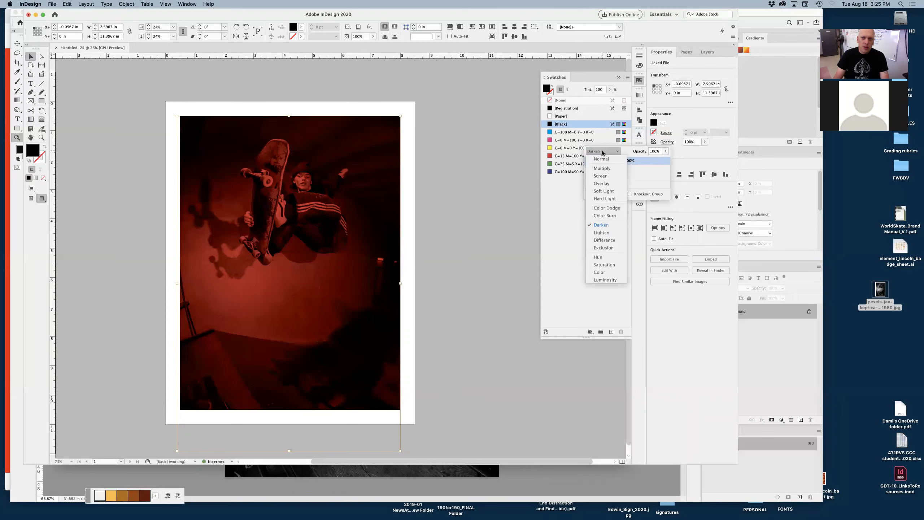
pyautogui.click(607, 171)
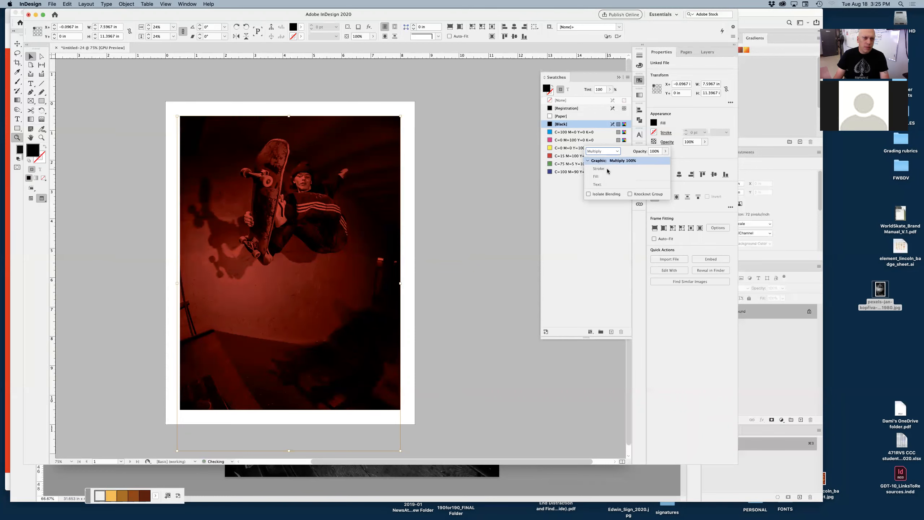
pyautogui.click(605, 151)
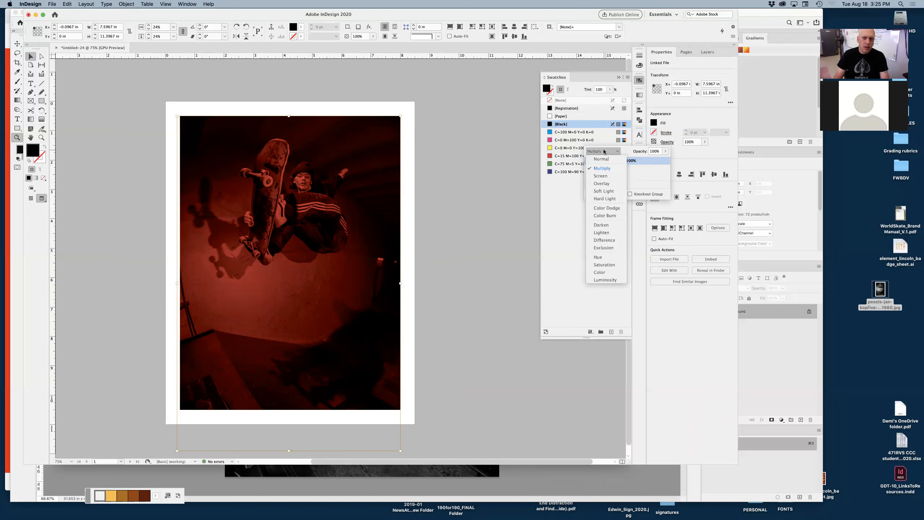
pyautogui.click(607, 225)
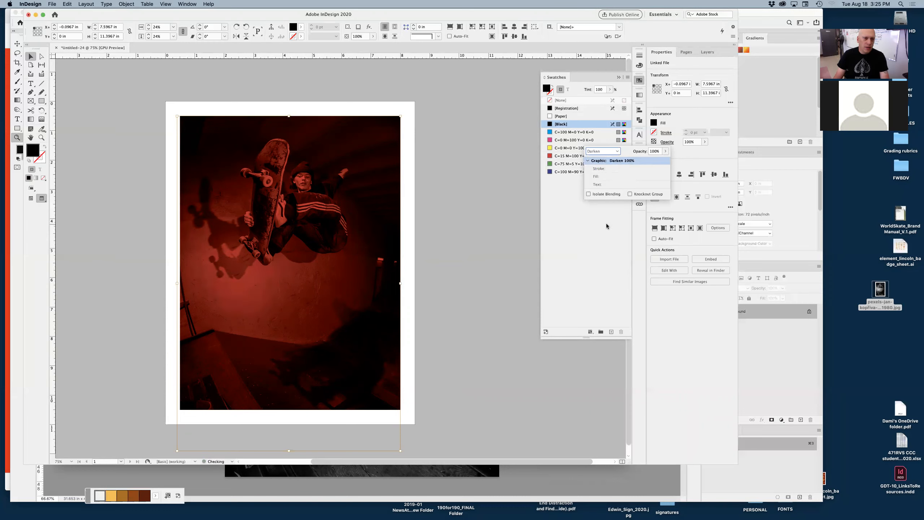
# Step: Try the Luminosity, Color and Saturation blend modes on the skateboarder photo
pyautogui.click(604, 152)
pyautogui.click(605, 280)
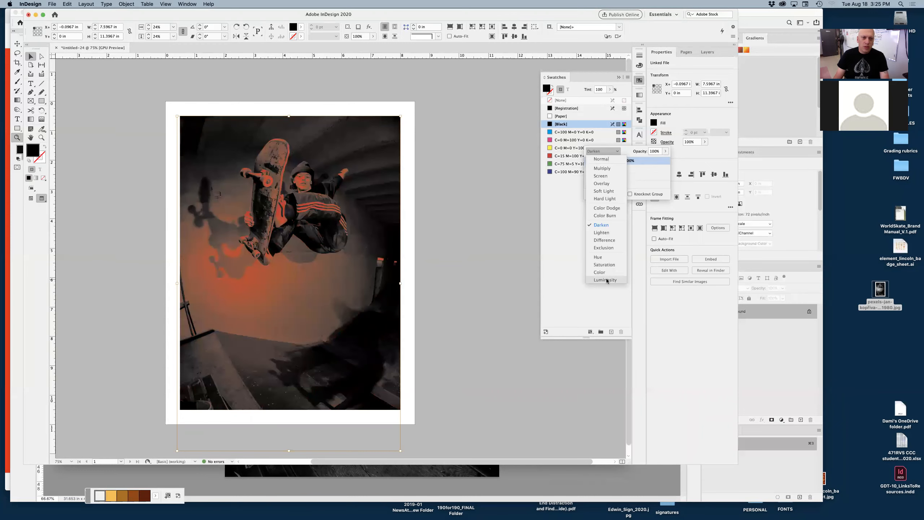
pyautogui.click(603, 151)
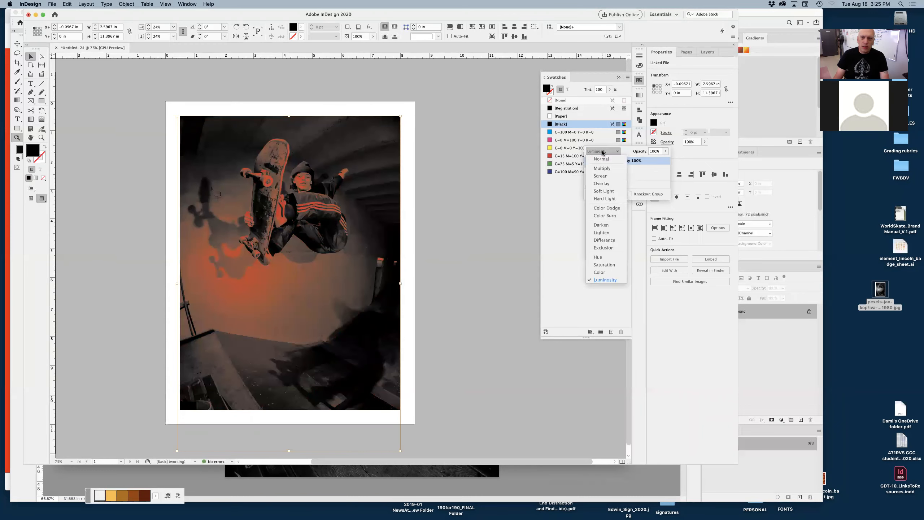
pyautogui.click(604, 274)
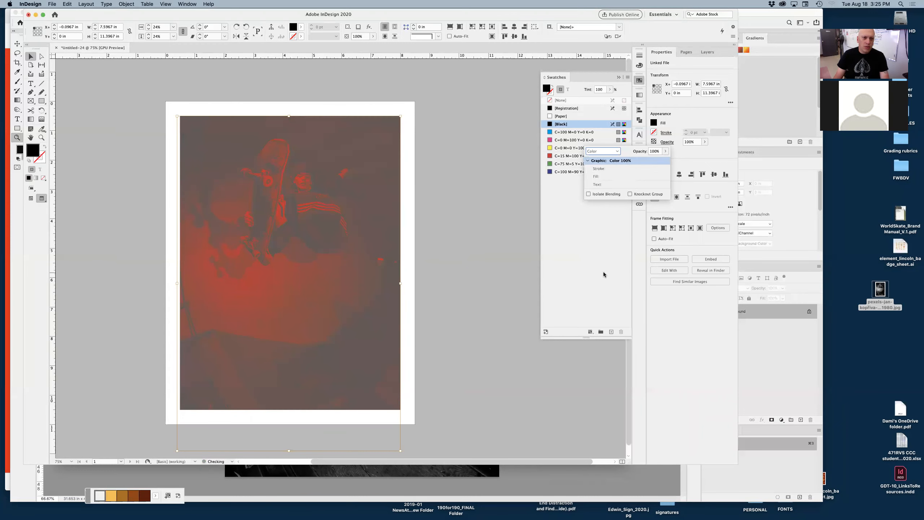
pyautogui.click(607, 151)
pyautogui.click(610, 265)
pyautogui.click(461, 213)
pyautogui.click(454, 227)
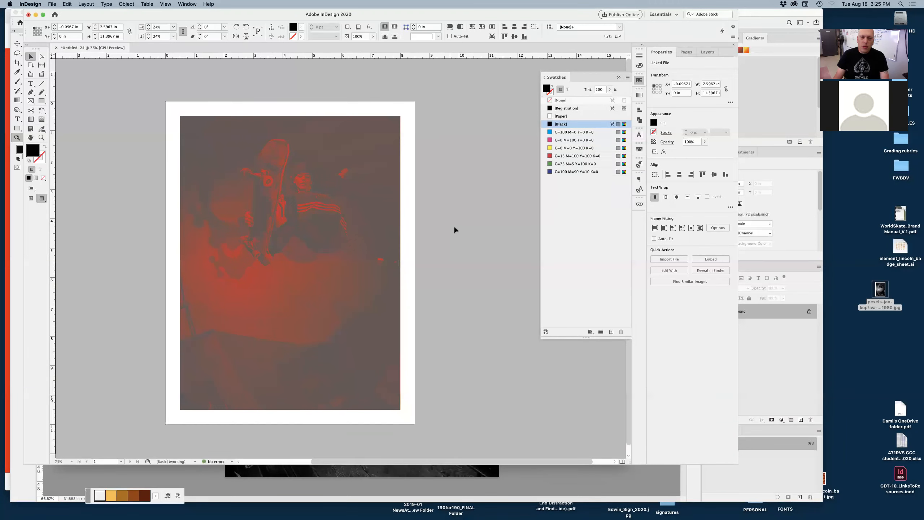
# Step: Select the photo again and set its blend mode back to Normal
pyautogui.click(290, 263)
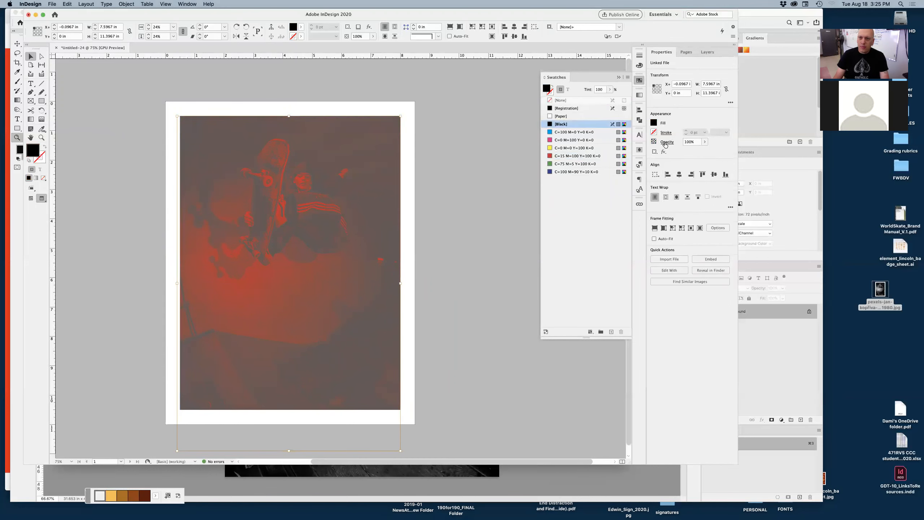
pyautogui.click(665, 143)
pyautogui.click(605, 150)
pyautogui.click(603, 159)
pyautogui.click(417, 209)
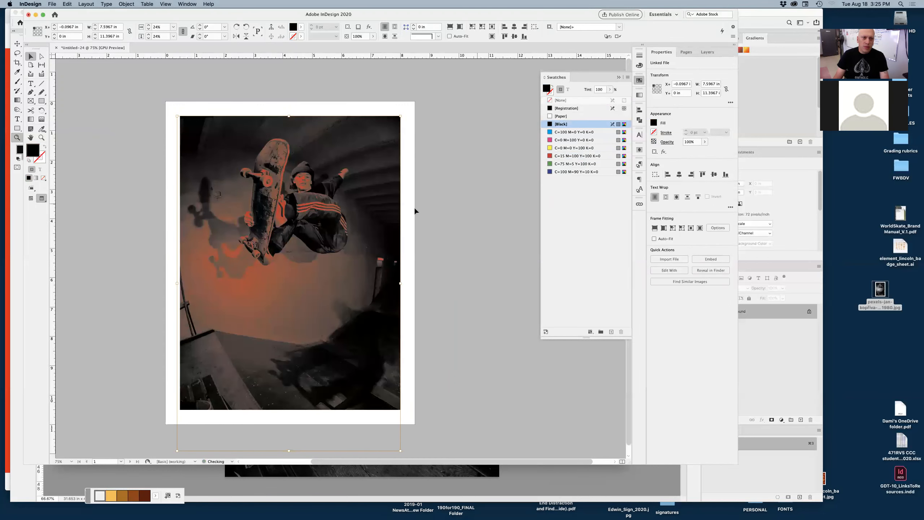
# Step: Select the photo's frame, try a cyan fill on it, then set its fill to None
pyautogui.click(435, 224)
pyautogui.click(396, 234)
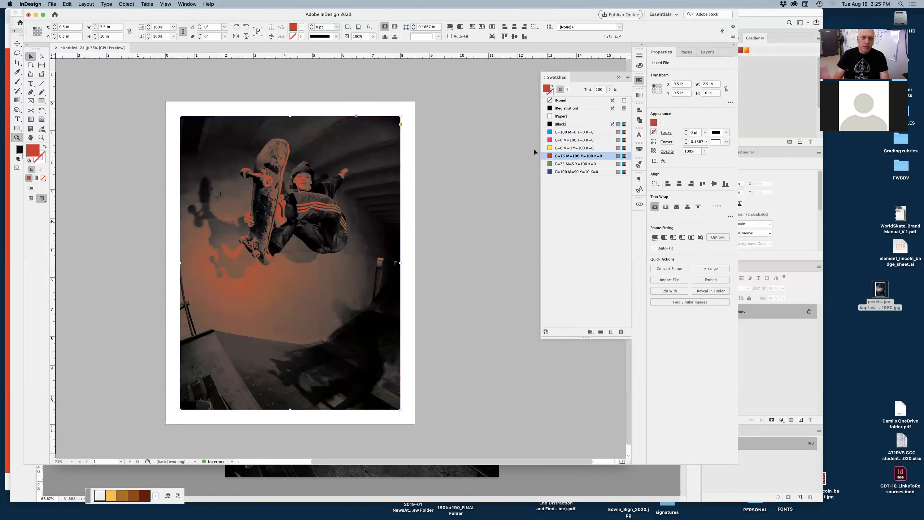
pyautogui.click(569, 132)
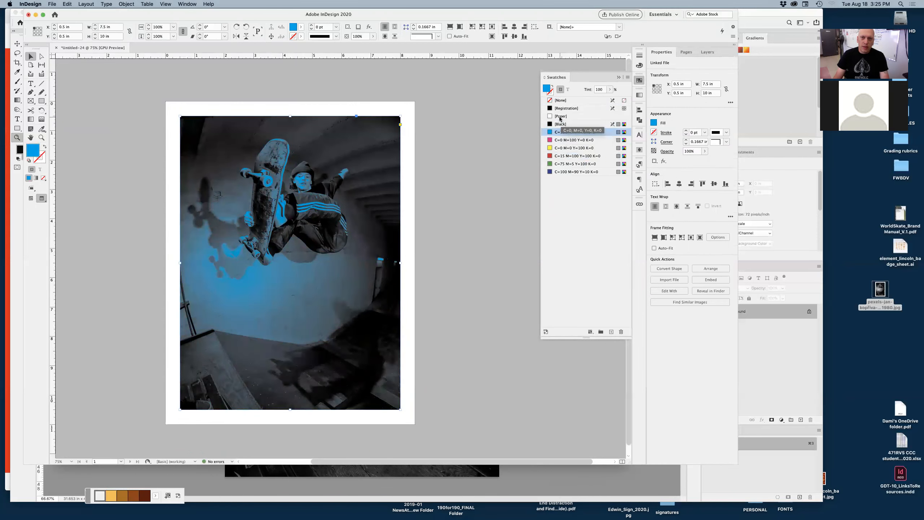
pyautogui.click(561, 100)
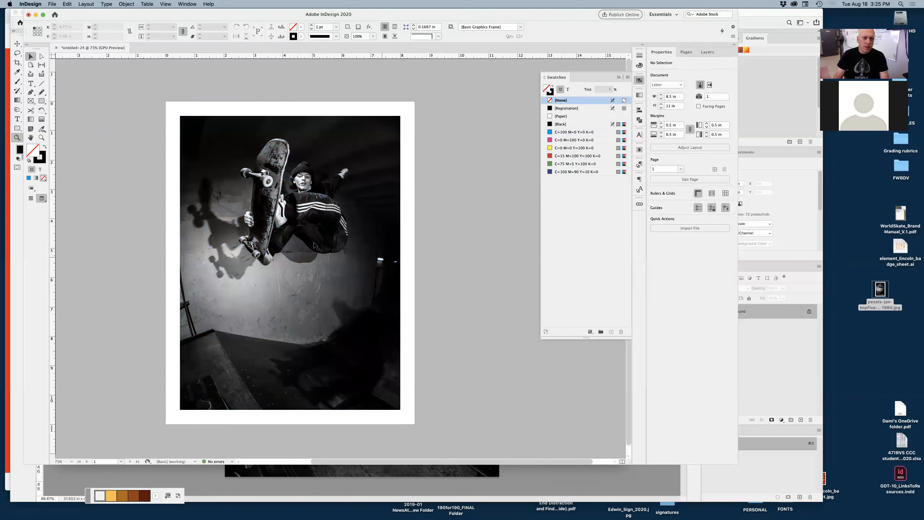
# Step: Colorize the grayscale photo with the red C=15 M=100 Y=100 K=0 swatch, after trying the cyan swatch
pyautogui.click(290, 262)
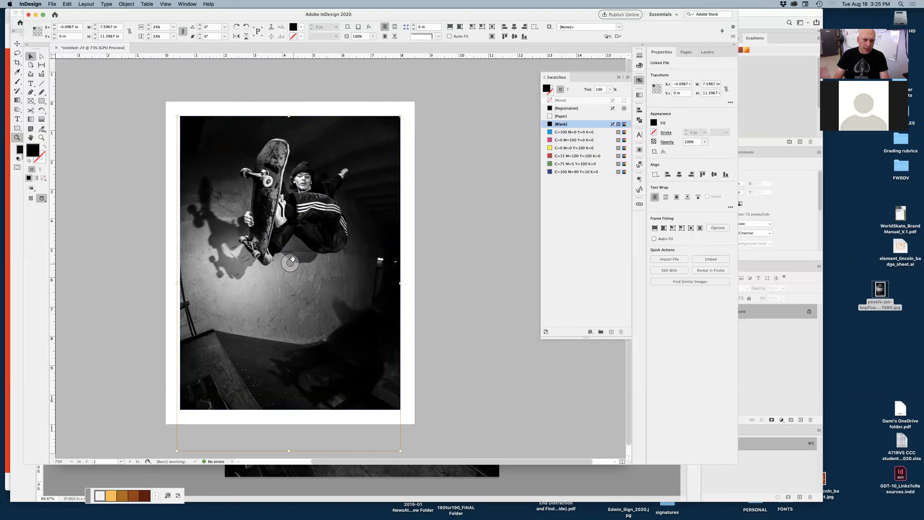
pyautogui.click(556, 133)
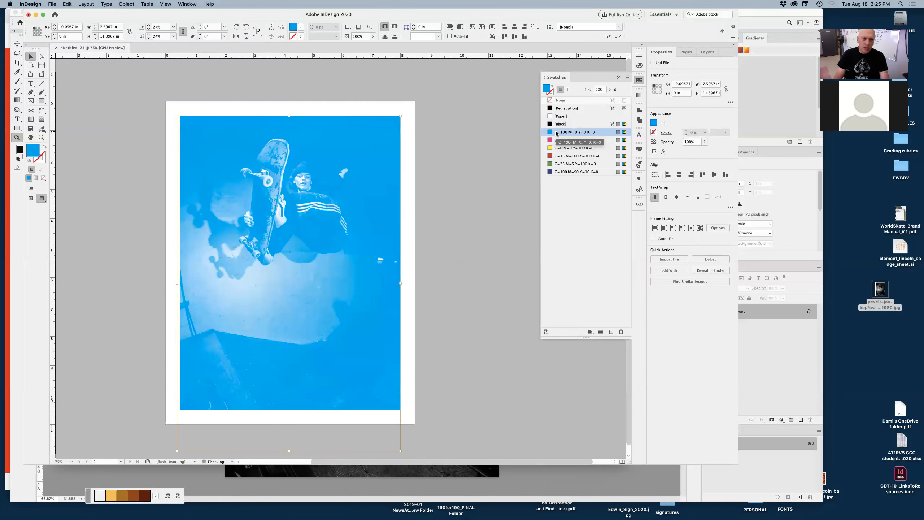
pyautogui.click(556, 157)
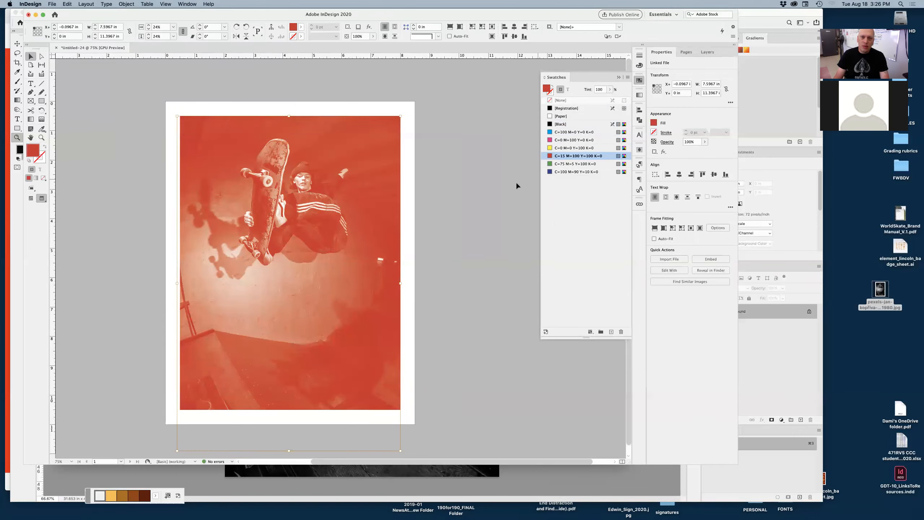
# Step: Examine the red-tinted photo up close
pyautogui.click(464, 219)
pyautogui.moveTo(367, 180); pyautogui.dragTo(522, 223)
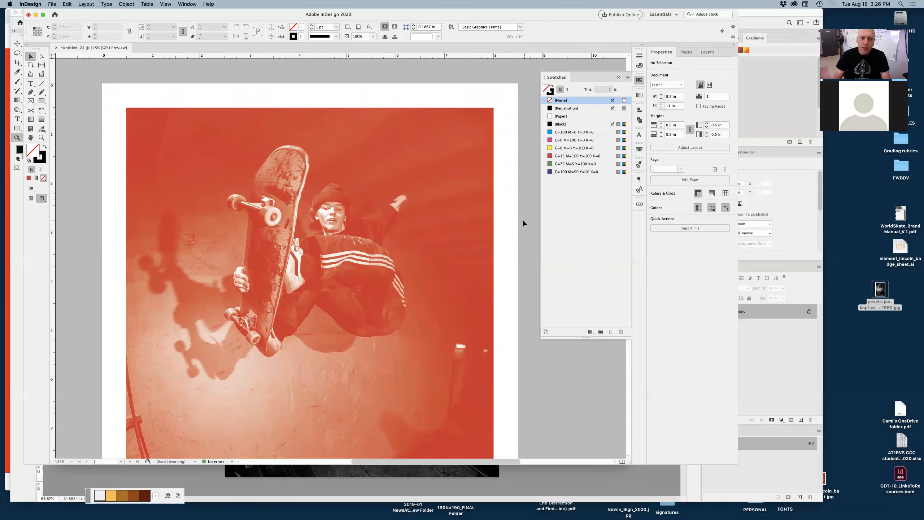
pyautogui.click(310, 283)
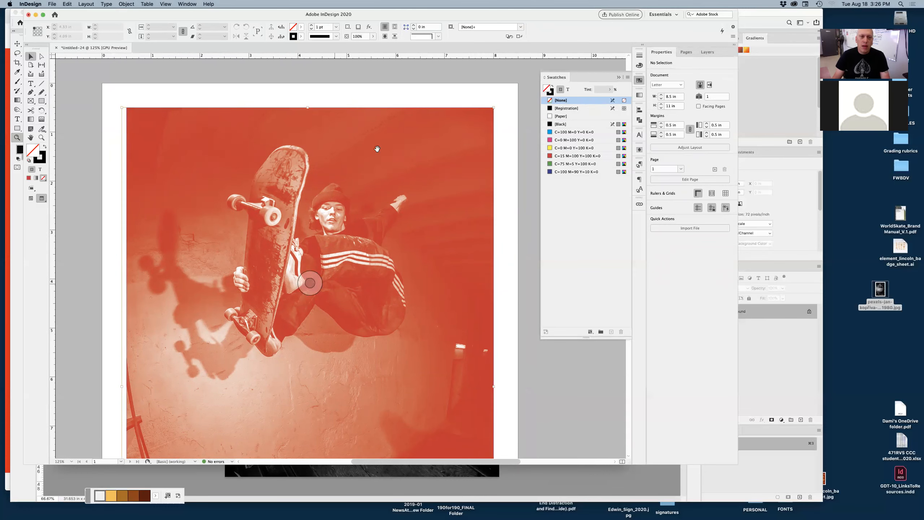
pyautogui.click(511, 217)
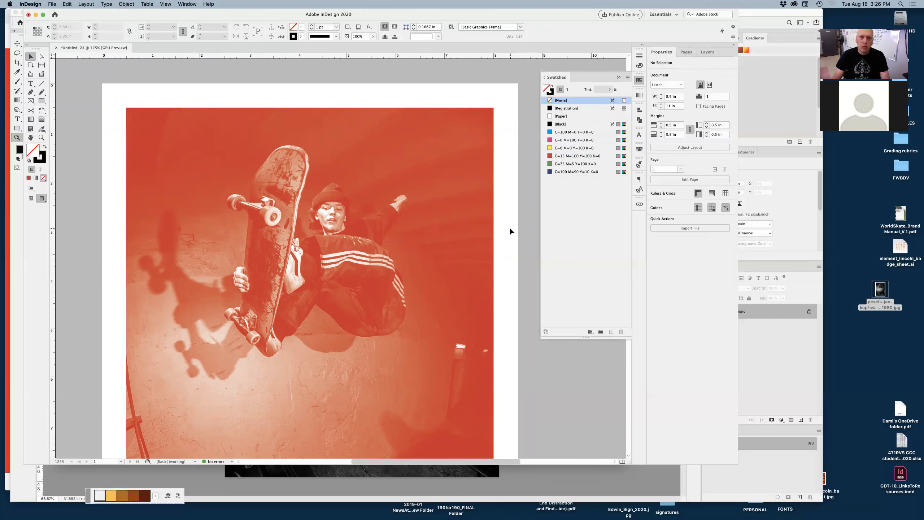
pyautogui.keyDown('alt'); pyautogui.click(495, 215); pyautogui.keyUp('alt')
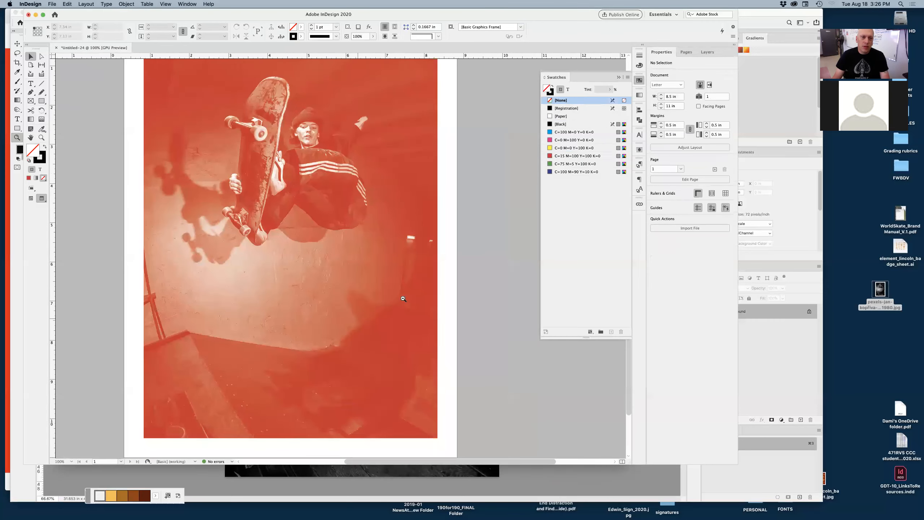
pyautogui.hscroll(3, 413, 248)
pyautogui.moveTo(413, 247); pyautogui.dragTo(439, 277)
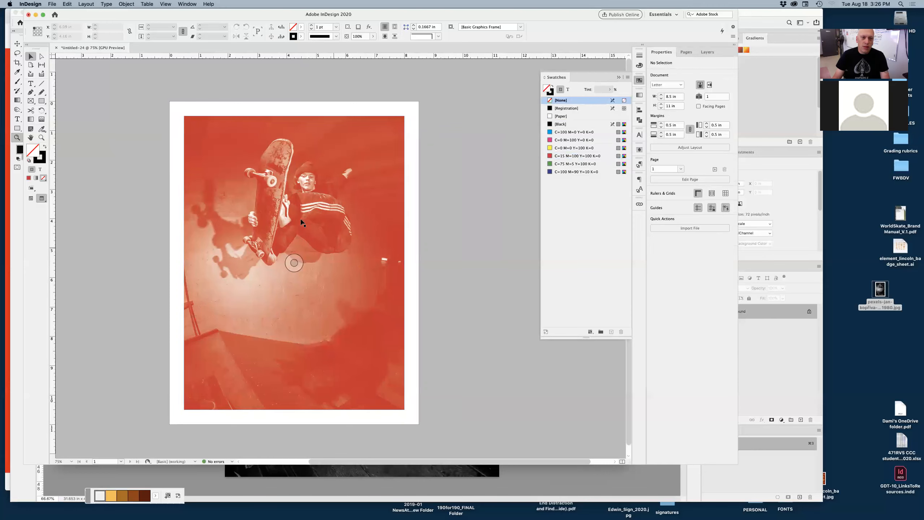
pyautogui.click(337, 268)
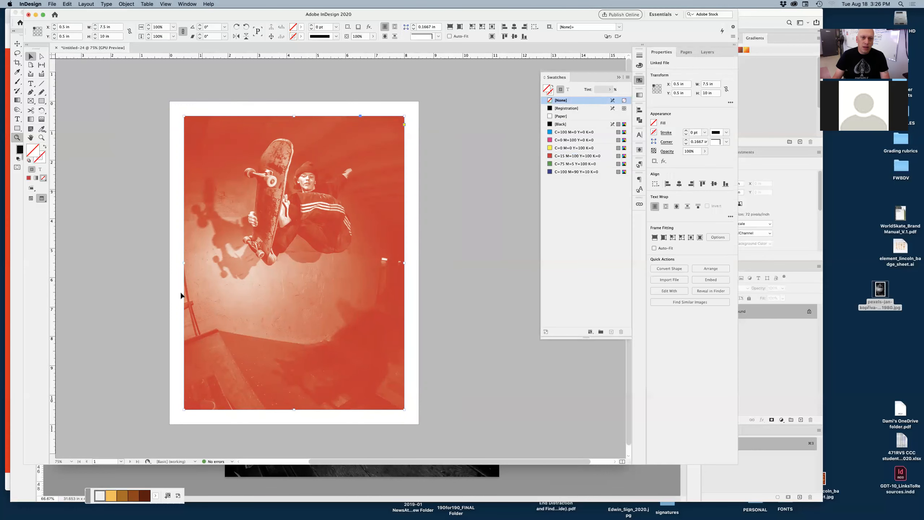
pyautogui.click(549, 125)
pyautogui.click(460, 270)
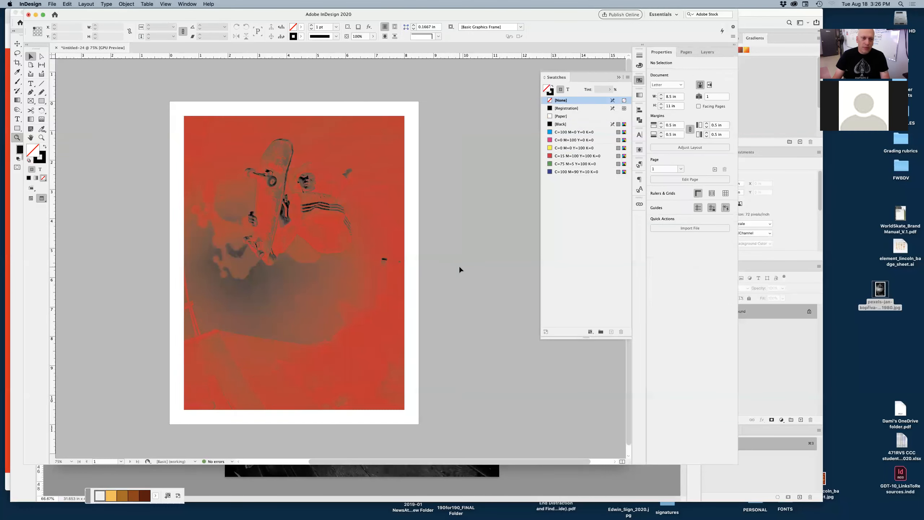
pyautogui.press('super+z')
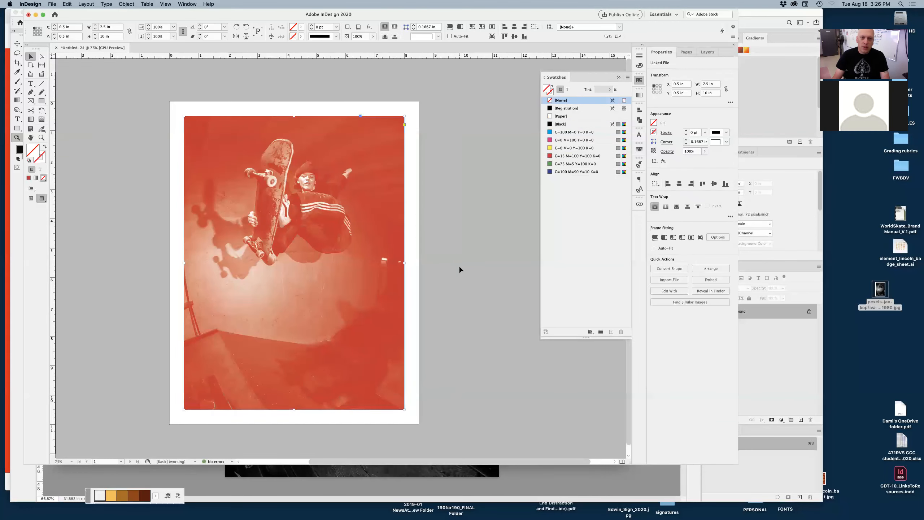
# Step: Fill the photo's frame with the yellow C=0 M=0 Y=100 K=0 swatch behind the red image
pyautogui.click(550, 149)
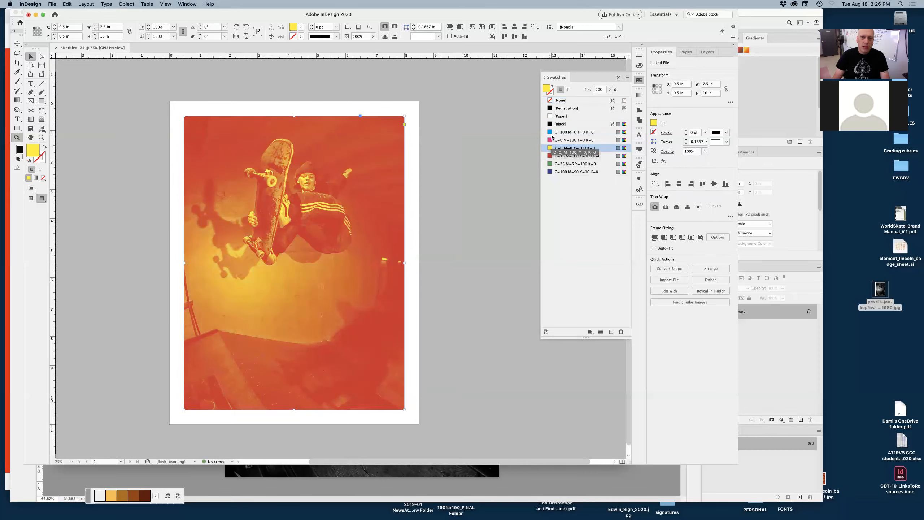
pyautogui.click(551, 133)
pyautogui.click(550, 148)
pyautogui.click(451, 224)
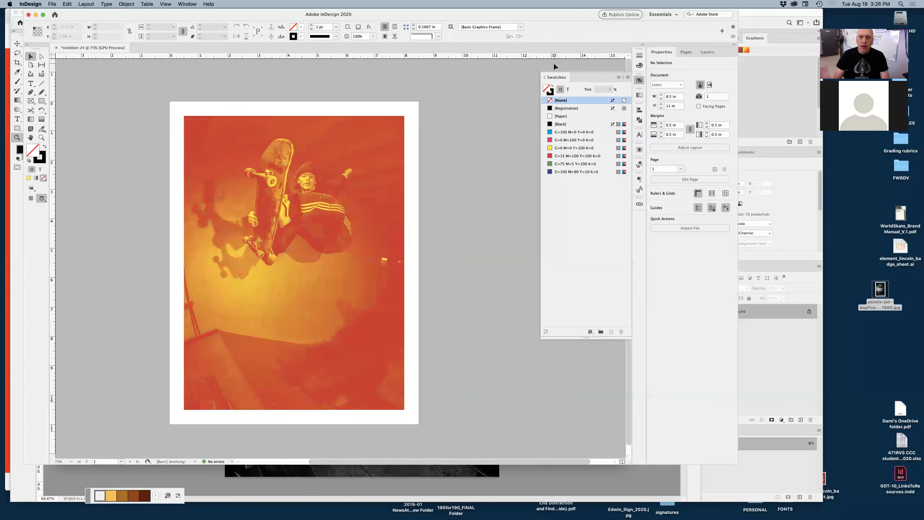
# Step: Hide Photoshop and view the Element 'He Who Endures Conquers' reference spread in Chrome
pyautogui.click(401, 487)
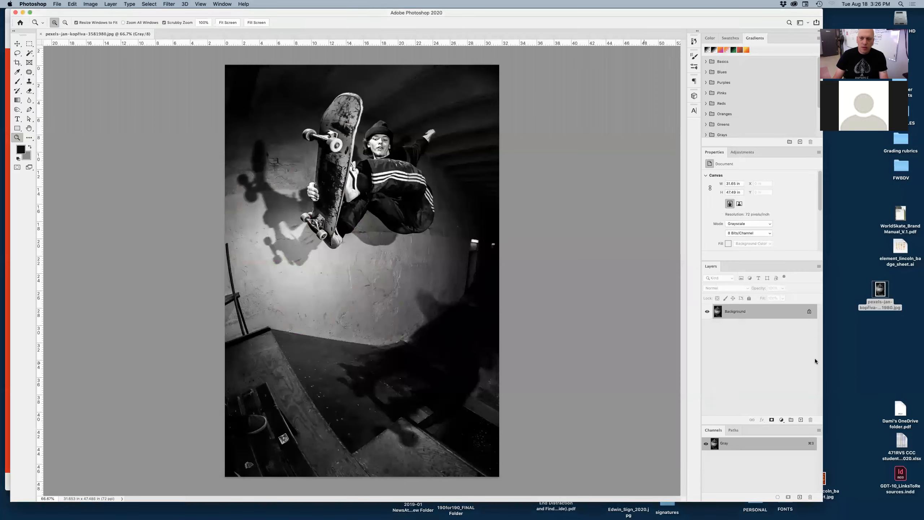
pyautogui.press('super+h')
pyautogui.click(220, 475)
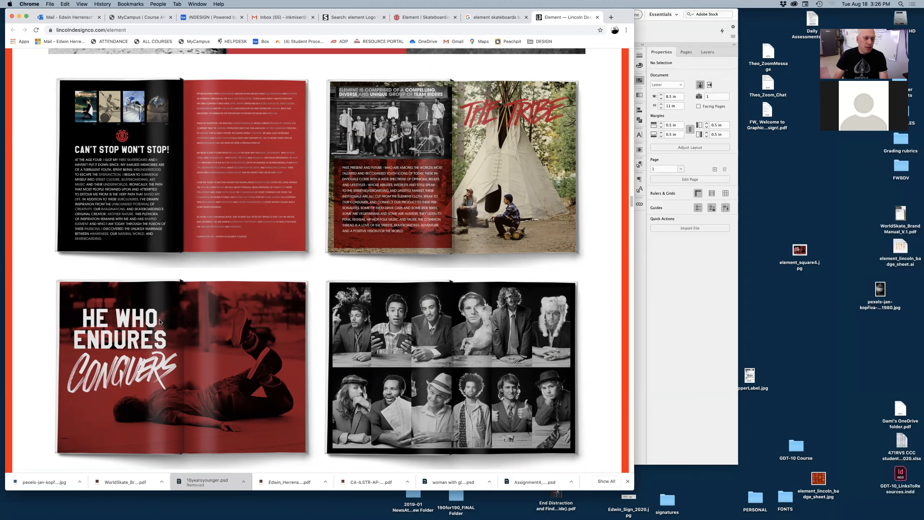
# Step: Return to InDesign and type the headline "HE WHO ENDURES" in a text frame over the photo
pyautogui.press('super+Tab')
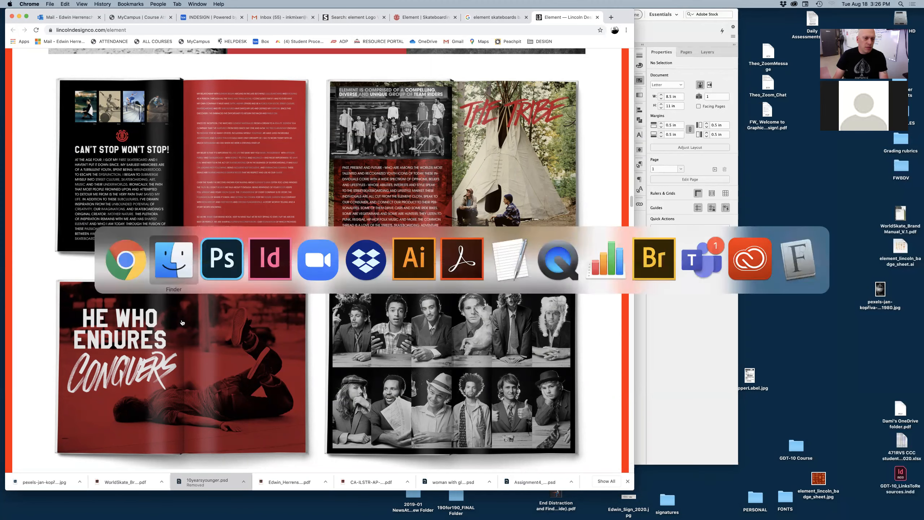
pyautogui.click(271, 269)
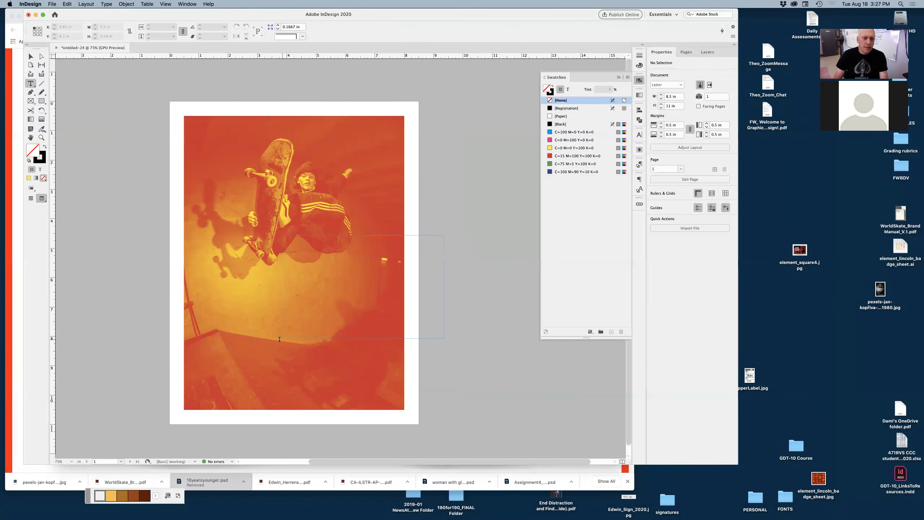
pyautogui.click(280, 237)
pyautogui.write('HE')
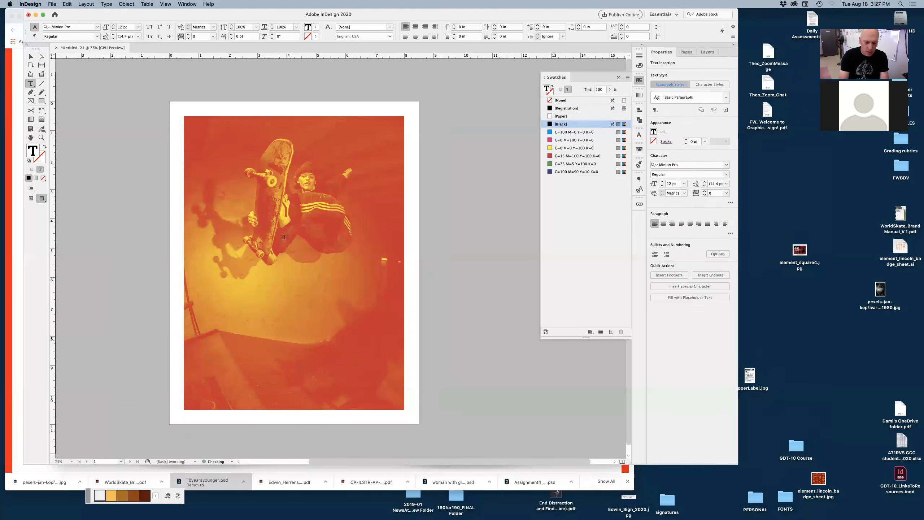
pyautogui.write(' WHO ENDURES')
# Step: Select all the headline text and enlarge it to 38 pt
pyautogui.press('super+a')
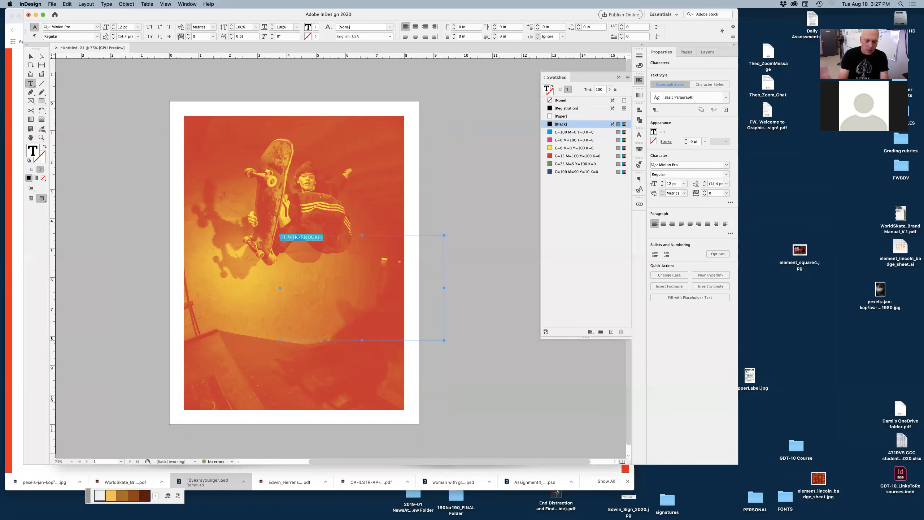
pyautogui.press('super+shift+period')
pyautogui.press('super+shift+period')
pyautogui.press('super+shift+period')
pyautogui.press('super+shift+period')
pyautogui.press('super+shift+period')
pyautogui.press('super+shift+period')
pyautogui.press('super+shift+period')
pyautogui.press('super+shift+period')
pyautogui.press('super+shift+period')
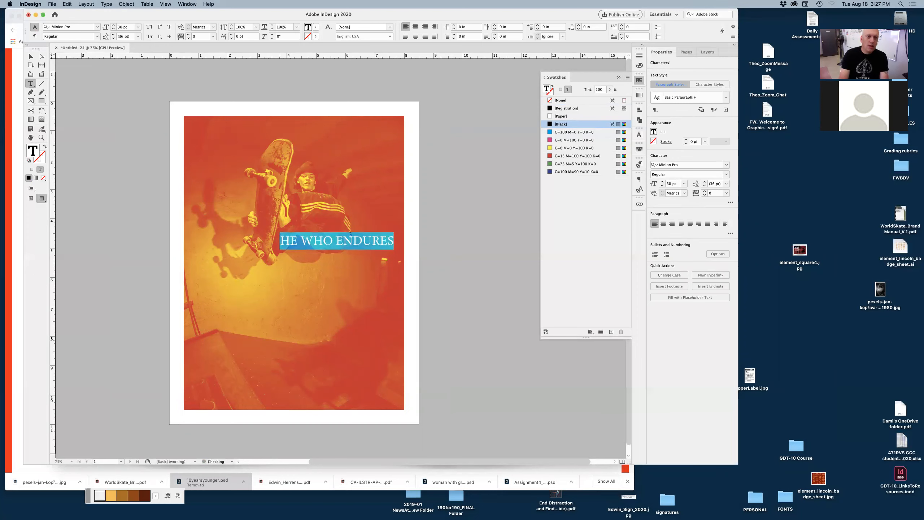
pyautogui.press('super+shift+period')
pyautogui.press('super+shift+period')
pyautogui.press('super+shift+period')
pyautogui.press('super+shift+period')
# Step: Change the headline's font to Norwester
pyautogui.click(97, 28)
pyautogui.click(98, 28)
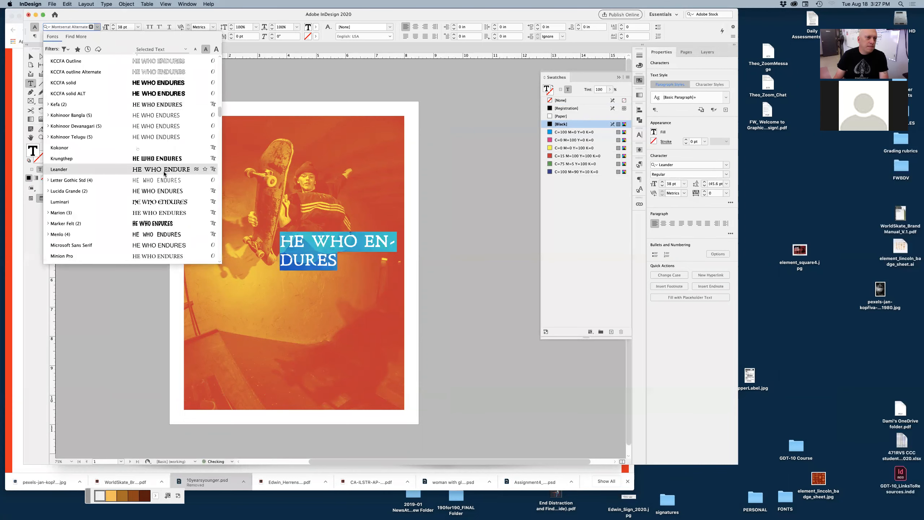
pyautogui.scroll(-3, 166, 171)
pyautogui.scroll(-15, 165, 173)
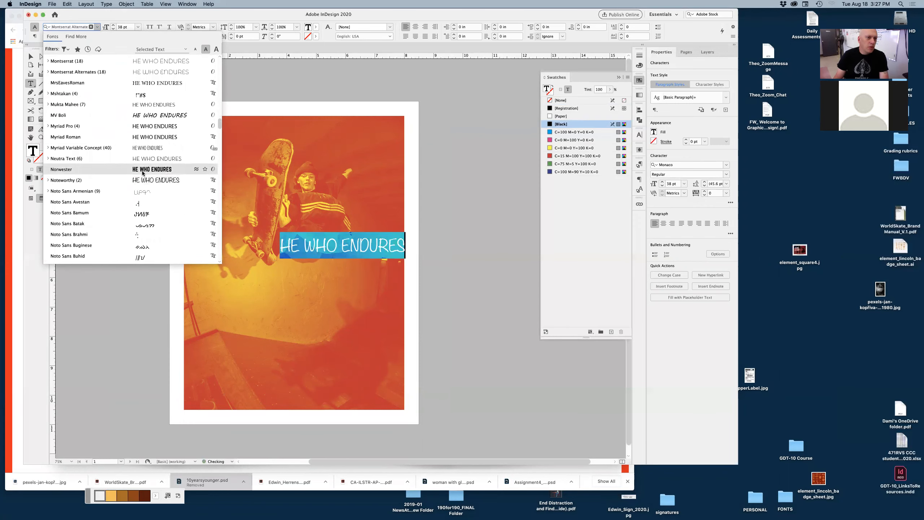
pyautogui.click(166, 169)
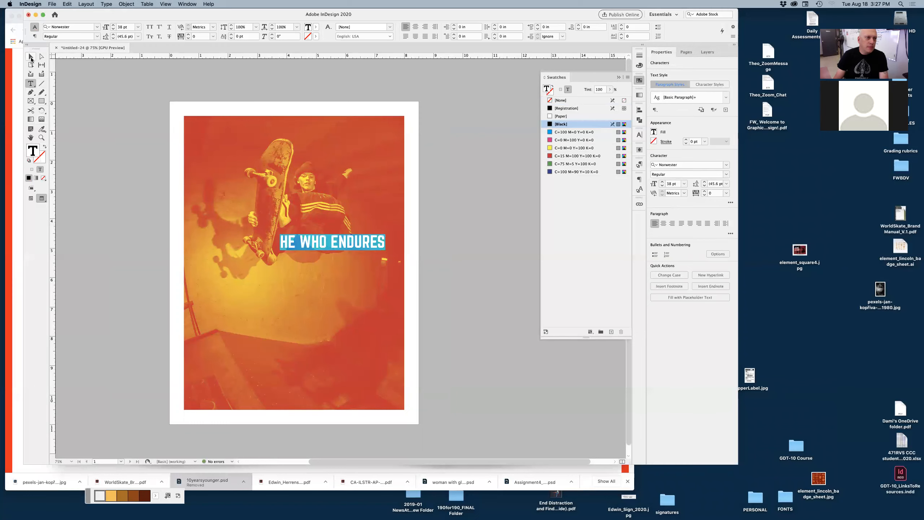
# Step: Select the headline's text frame and compare it with the Element reference spread in Chrome
pyautogui.click(31, 57)
pyautogui.click(447, 280)
pyautogui.moveTo(296, 226); pyautogui.dragTo(380, 267)
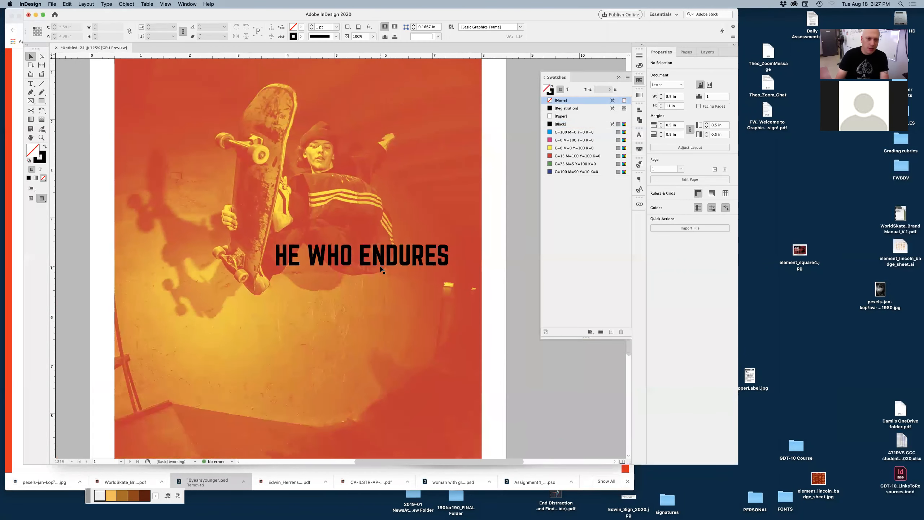
pyautogui.click(385, 290)
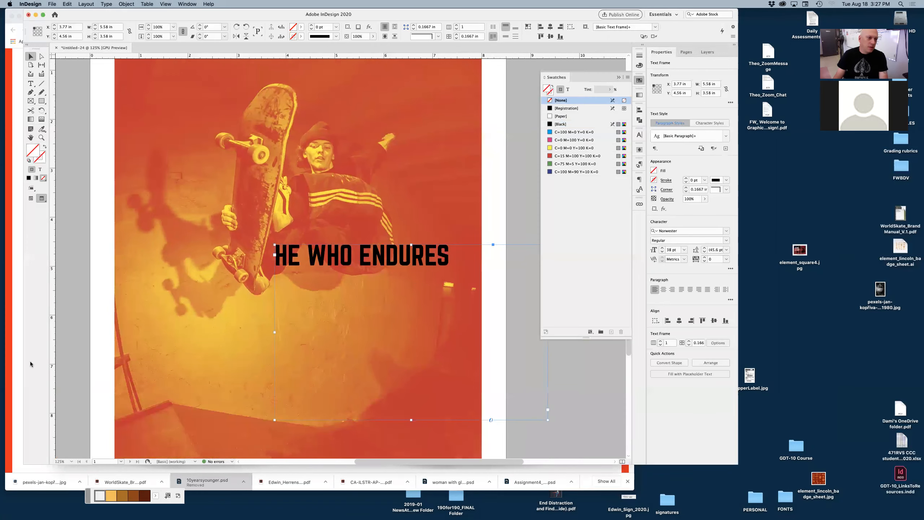
pyautogui.click(8, 457)
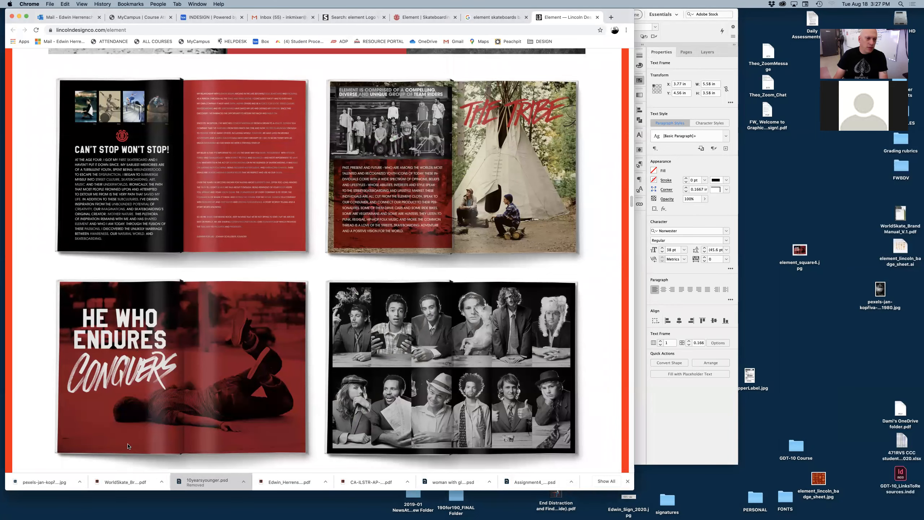
# Step: Return to InDesign and center-align the headline text
pyautogui.press('super+Tab')
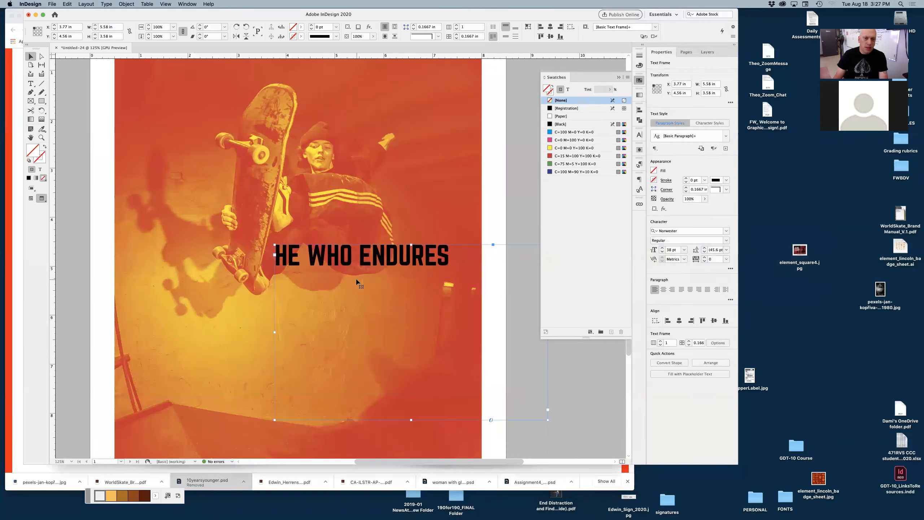
pyautogui.doubleClick(357, 282)
pyautogui.press('super+a')
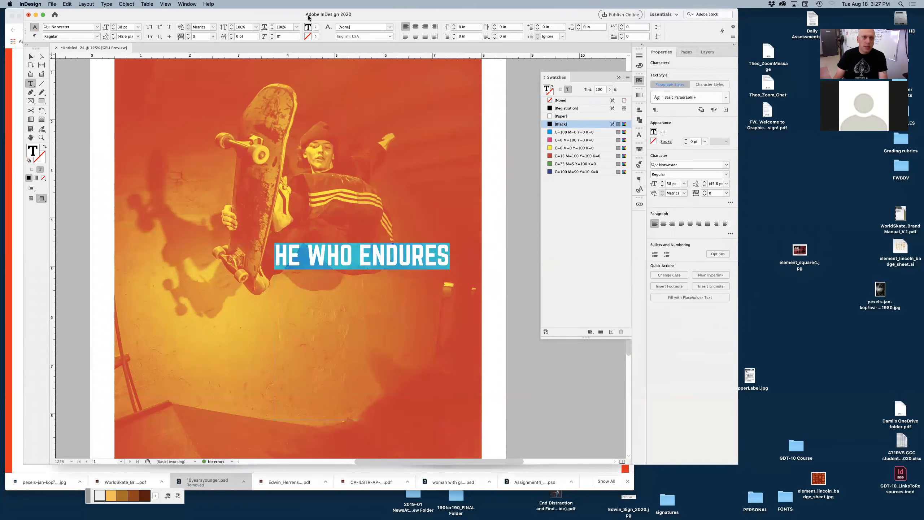
pyautogui.click(416, 28)
pyautogui.press('Escape')
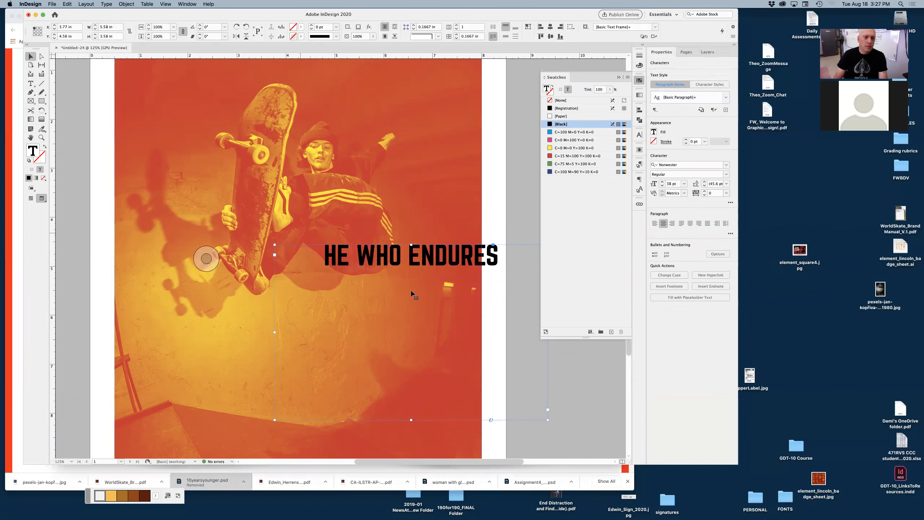
# Step: Move the headline frame to the left margin, widen it across the page, and enlarge the headline to 104 pt
pyautogui.moveTo(295, 263); pyautogui.dragTo(138, 209)
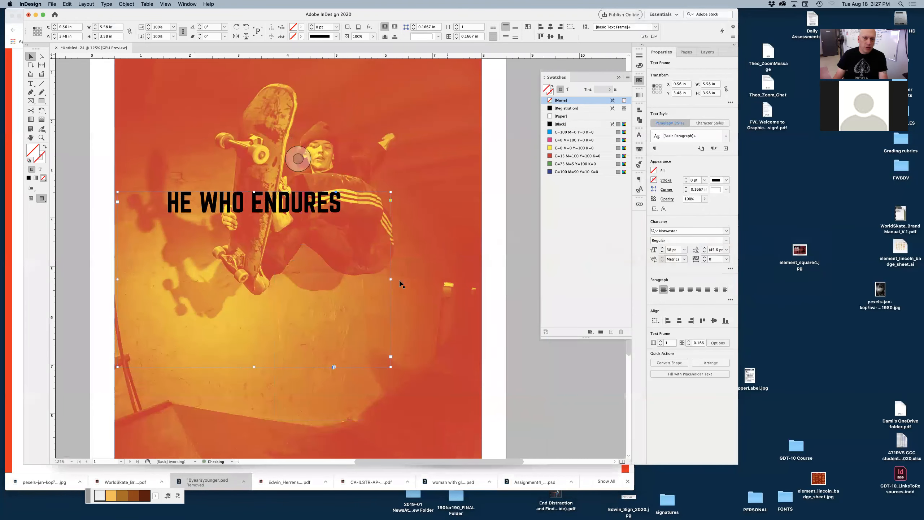
pyautogui.moveTo(372, 290); pyautogui.dragTo(482, 278)
pyautogui.doubleClick(331, 255)
pyautogui.press('super+a')
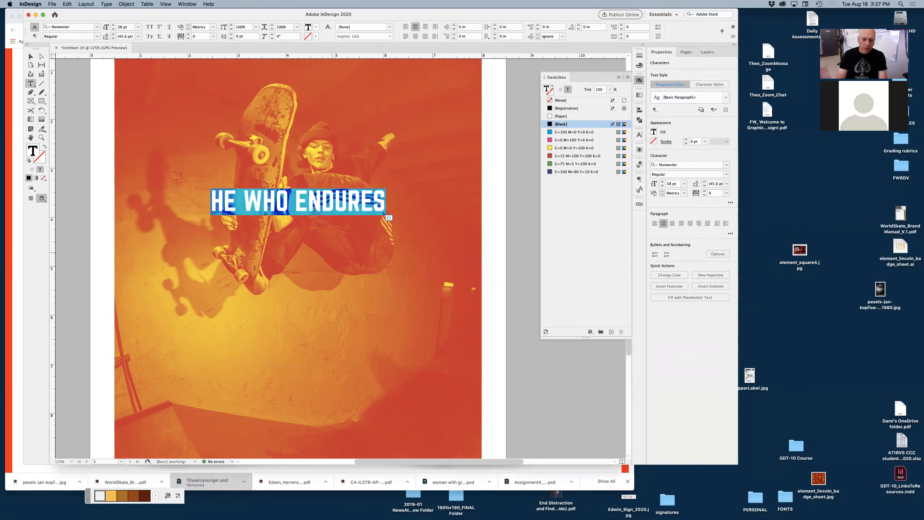
pyautogui.press('super+shift+period')
pyautogui.press('super+shift+period')
pyautogui.press('super+shift+period')
pyautogui.press('super+shift+period')
pyautogui.press('super+shift+period')
pyautogui.press('super+shift+period')
pyautogui.press('super+shift+period')
pyautogui.press('super+shift+period')
pyautogui.press('super+shift+period')
pyautogui.press('super+shift+period')
pyautogui.press('super+shift+period')
pyautogui.press('super+shift+period')
pyautogui.press('super+shift+period')
pyautogui.press('super+shift+period')
pyautogui.press('super+shift+period')
pyautogui.press('super+shift+period')
pyautogui.press('super+shift+period')
pyautogui.press('super+shift+period')
pyautogui.press('super+shift+period')
pyautogui.press('super+shift+period')
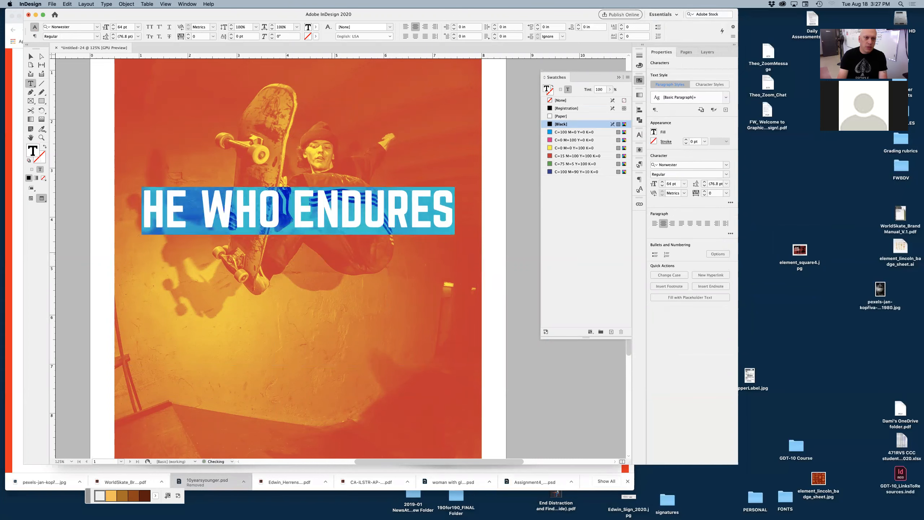
pyautogui.press('super+shift+period')
pyautogui.press('super+shift+period')
pyautogui.press('super+shift+period')
pyautogui.press('super+shift+period')
pyautogui.press('super+shift+period')
pyautogui.press('super+shift+period')
pyautogui.press('super+shift+period')
pyautogui.press('super+shift+period')
pyautogui.press('super+shift+period')
pyautogui.press('super+shift+period')
pyautogui.press('super+shift+period')
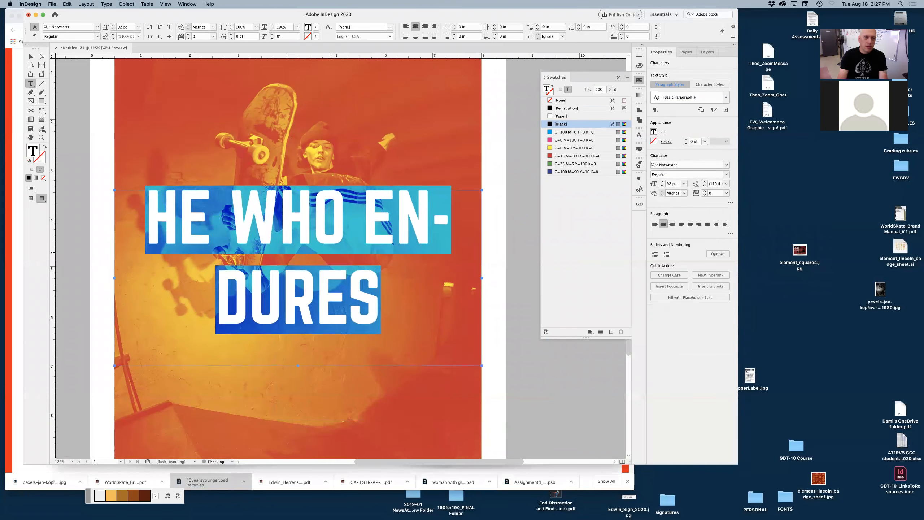
pyautogui.press('super+shift+period')
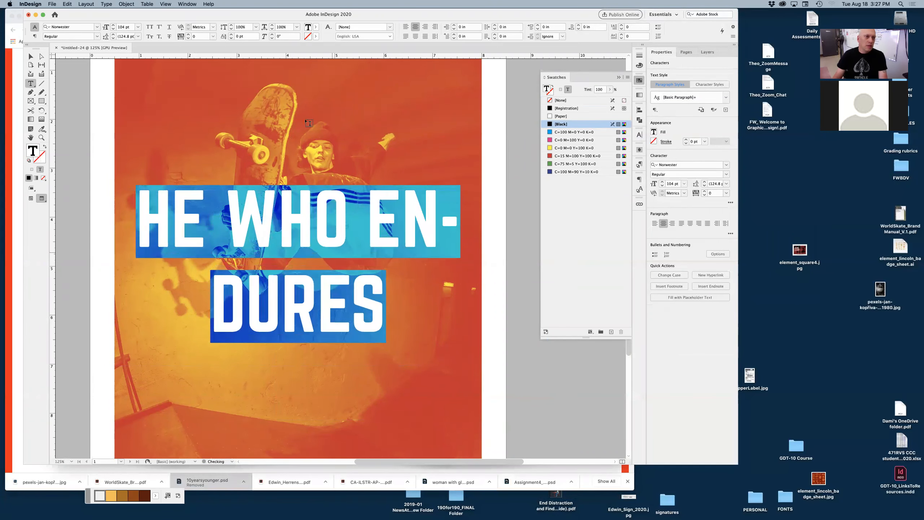
# Step: Turn off hyphenation for the headline and set its leading to 100 pt
pyautogui.click(35, 37)
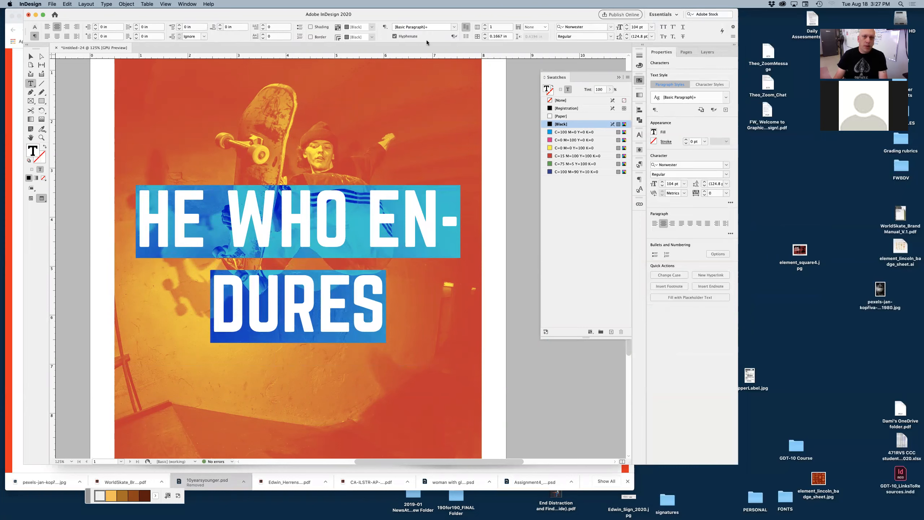
pyautogui.click(394, 37)
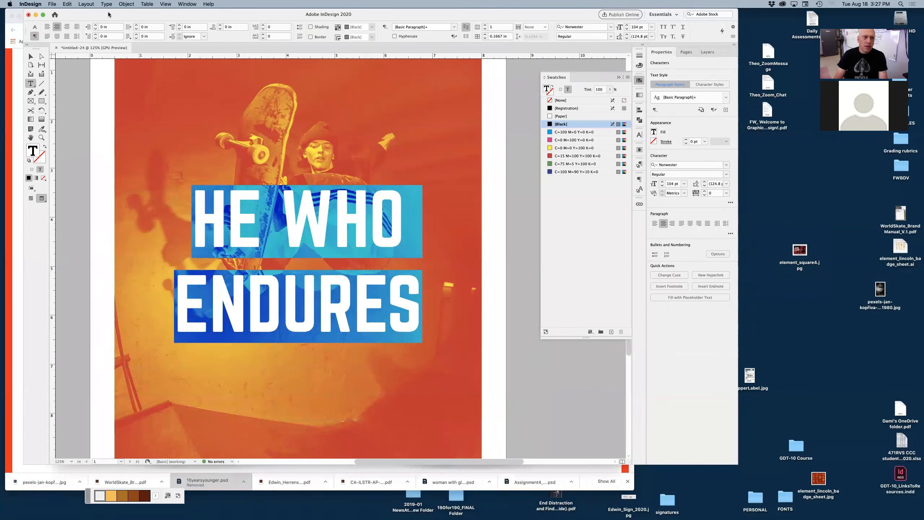
pyautogui.click(35, 27)
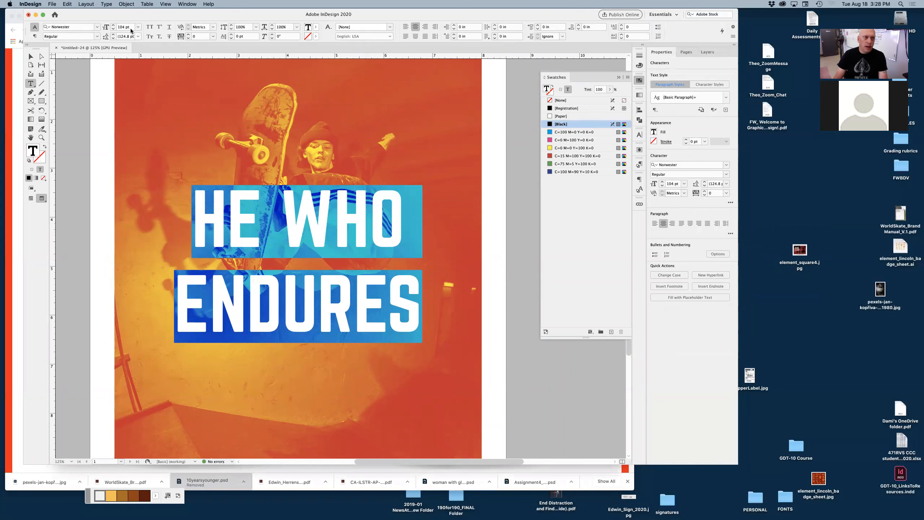
pyautogui.click(113, 38)
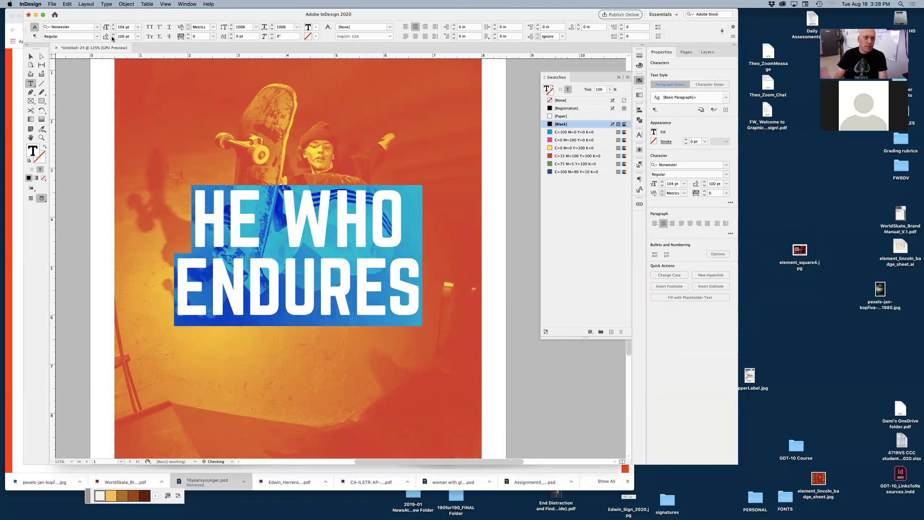
pyautogui.click(31, 56)
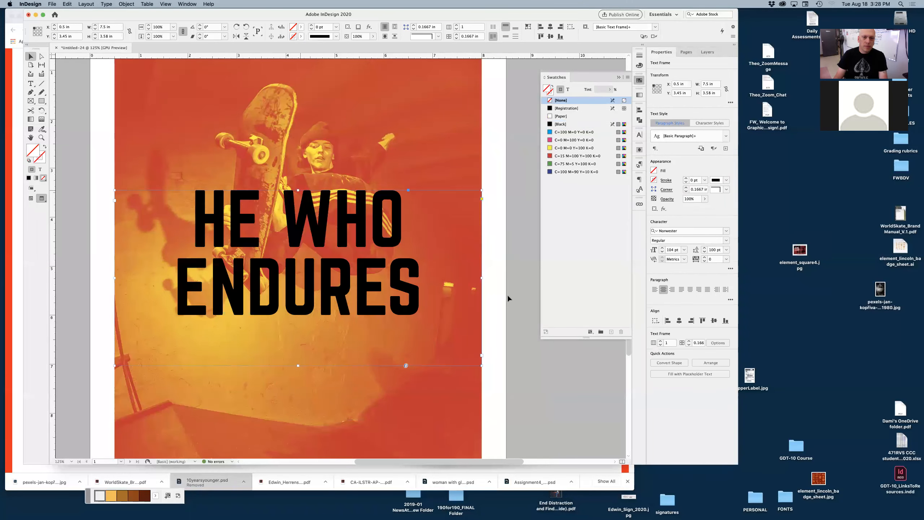
# Step: Color the headline text with the Paper swatch
pyautogui.click(568, 90)
pyautogui.click(562, 116)
pyautogui.click(515, 212)
pyautogui.keyDown('alt'); pyautogui.keyDown('super'); pyautogui.click(339, 290); pyautogui.keyUp('super'); pyautogui.keyUp('alt')
pyautogui.keyDown('alt'); pyautogui.keyDown('super'); pyautogui.click(339, 290); pyautogui.keyUp('super'); pyautogui.keyUp('alt')
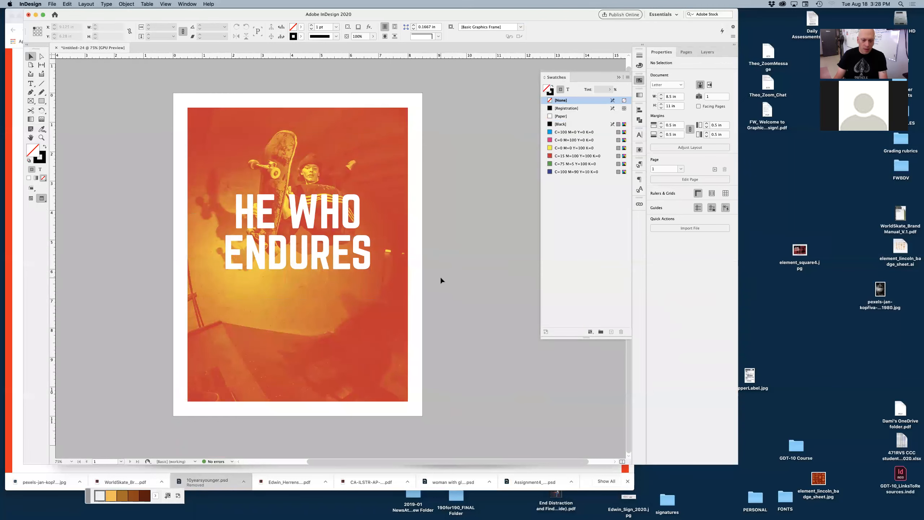
# Step: Shorten the headline text frame from the bottom to fit the two lines
pyautogui.click(306, 299)
pyautogui.moveTo(298, 351); pyautogui.dragTo(298, 277)
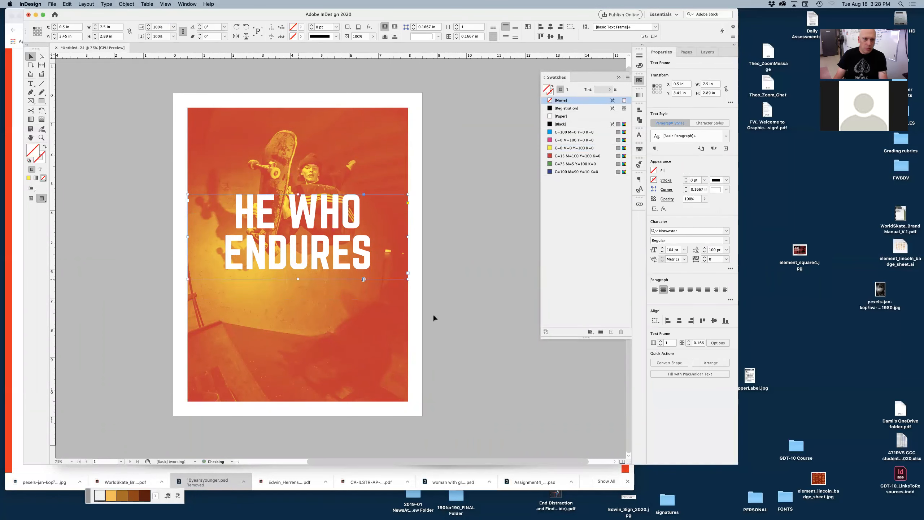
pyautogui.click(460, 314)
# Step: Create a text frame below the headline and type CONQUERS
pyautogui.press('t')
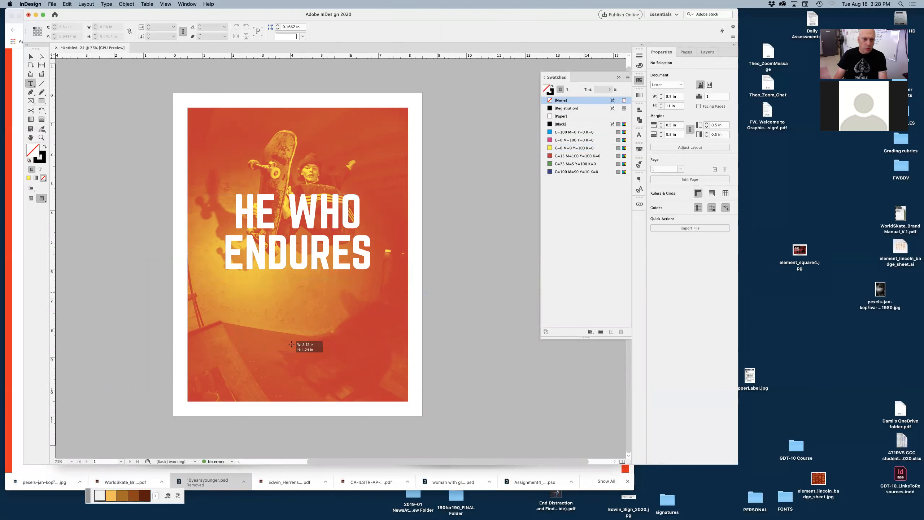
pyautogui.write('CON')
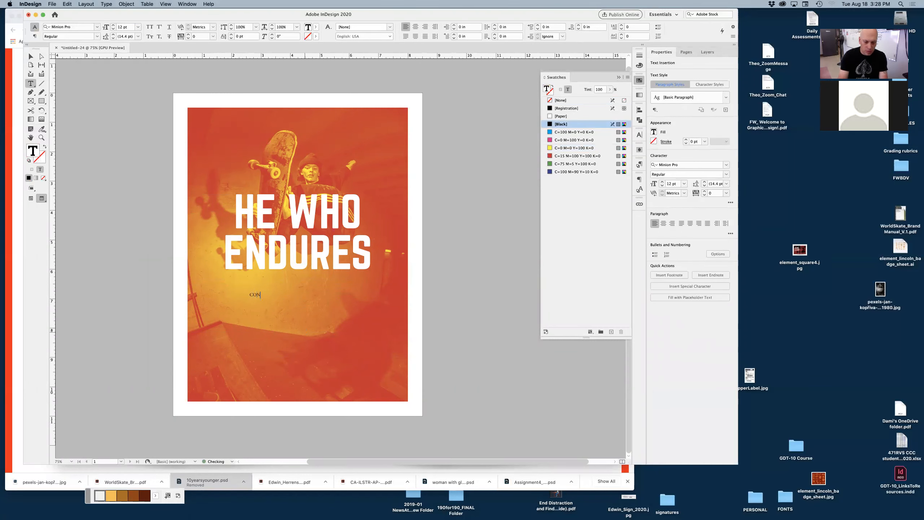
pyautogui.write('QUERS')
# Step: Center the CONQUERS text and change its font to KCCFA solid
pyautogui.press('super+a')
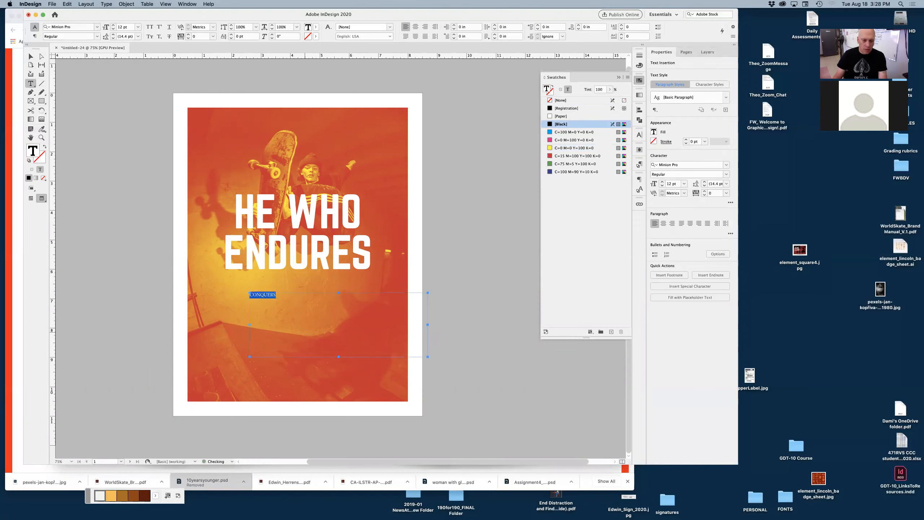
pyautogui.press('super+shift+c')
pyautogui.click(97, 27)
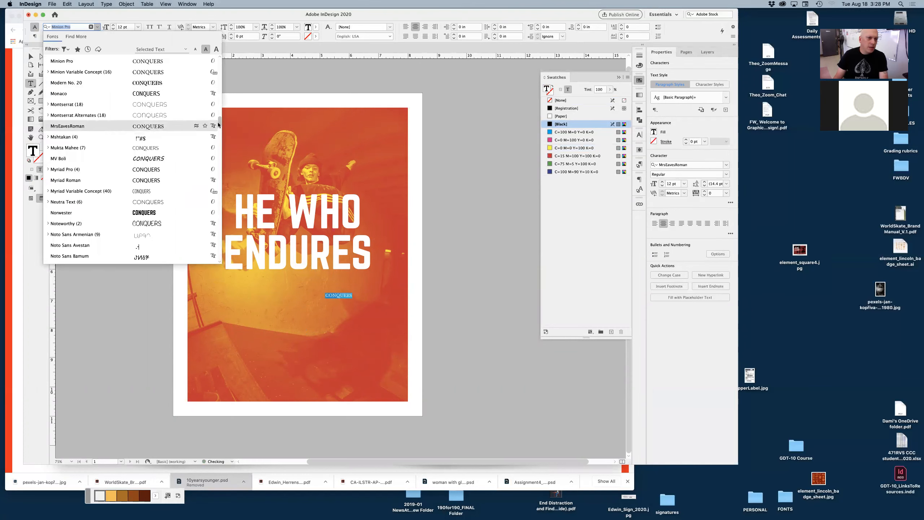
pyautogui.scroll(-5, 216, 127)
pyautogui.scroll(-15, 217, 127)
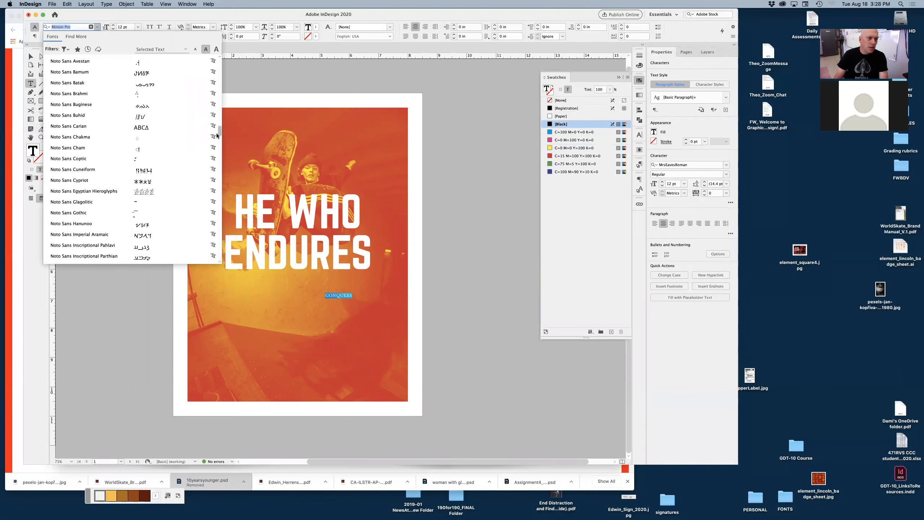
pyautogui.scroll(-20, 213, 152)
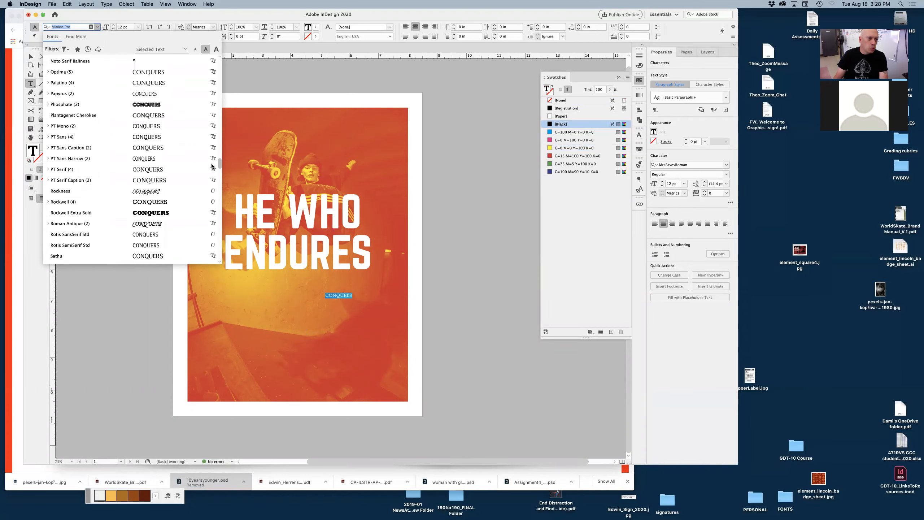
pyautogui.scroll(-3, 212, 168)
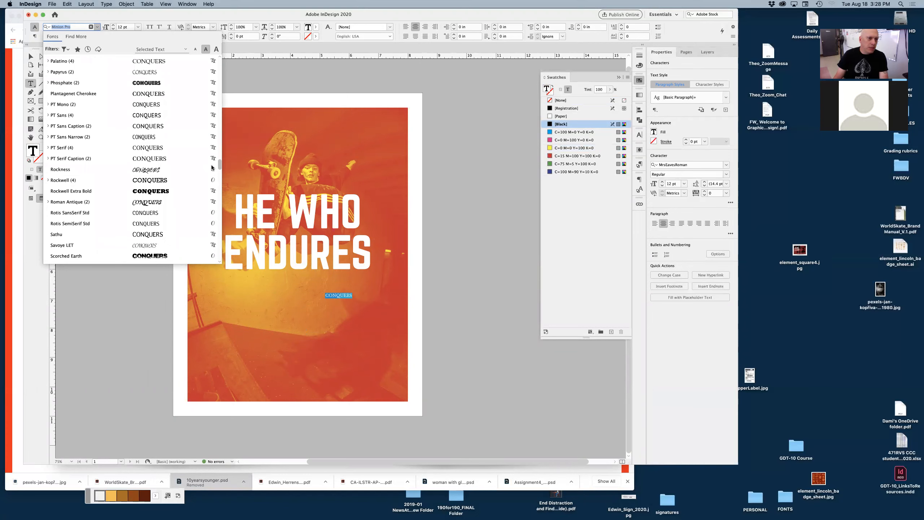
pyautogui.scroll(-3, 212, 170)
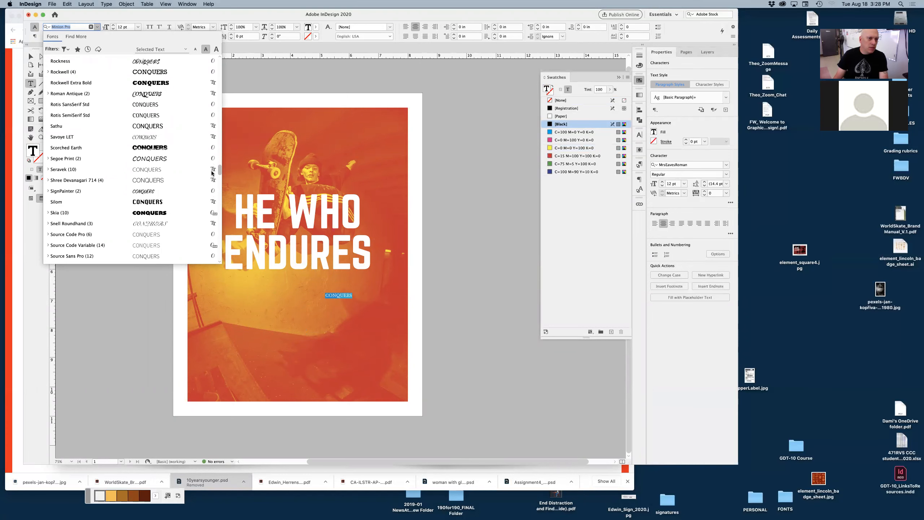
pyautogui.scroll(-10, 211, 177)
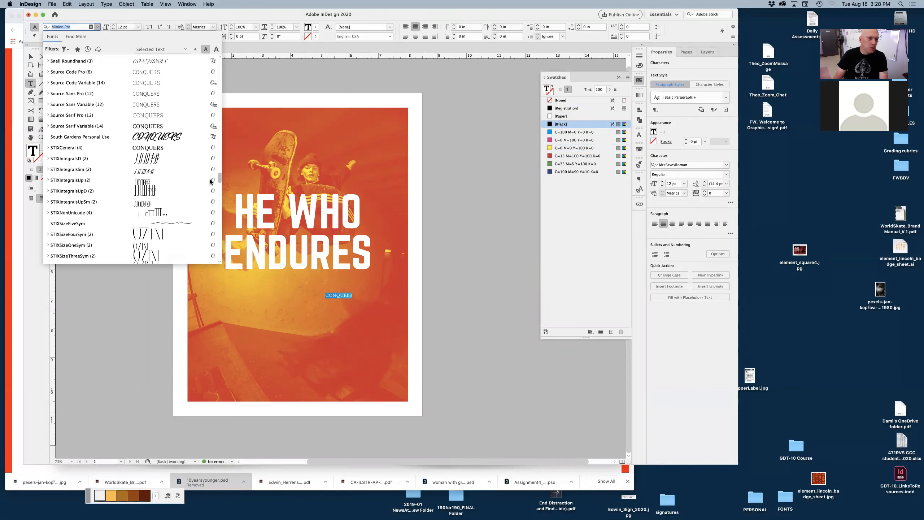
pyautogui.scroll(-3, 208, 193)
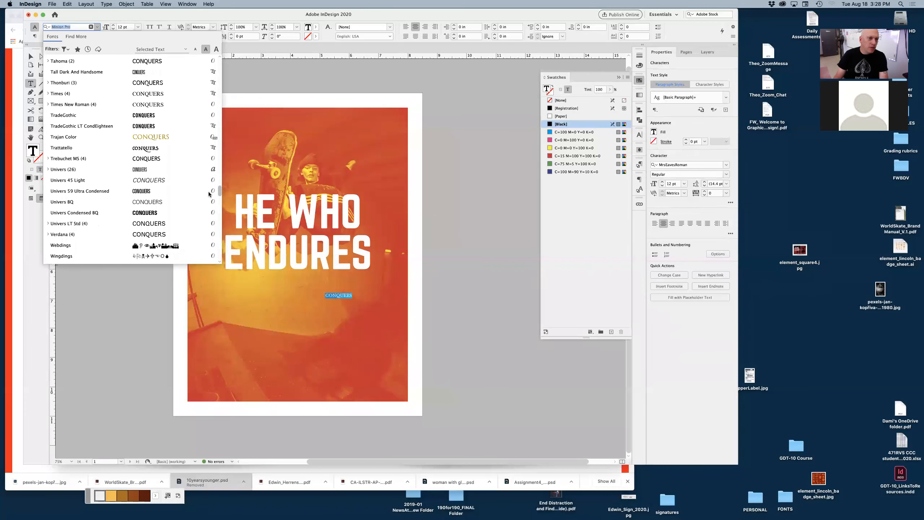
pyautogui.scroll(-5, 209, 197)
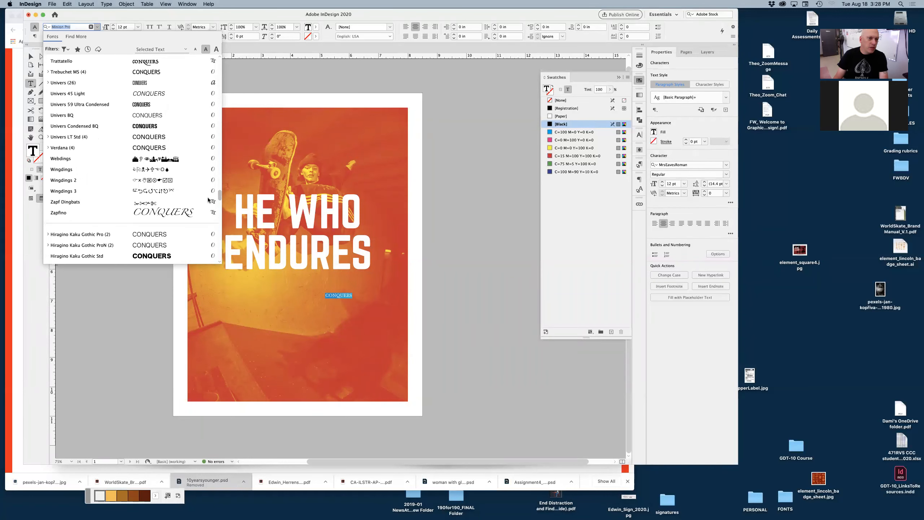
pyautogui.scroll(-15, 209, 202)
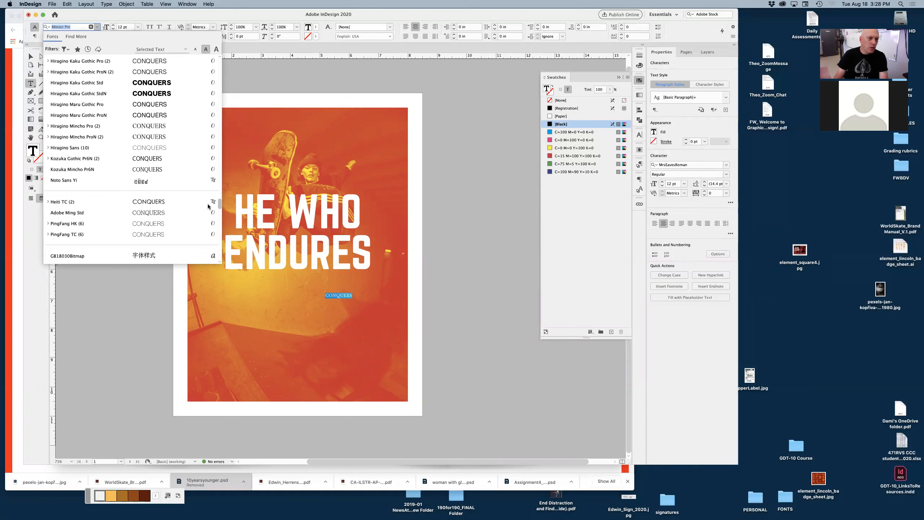
pyautogui.moveTo(217, 104)
pyautogui.mouseDown()
pyautogui.moveTo(221, 64)
pyautogui.moveTo(214, 113)
pyautogui.mouseUp()
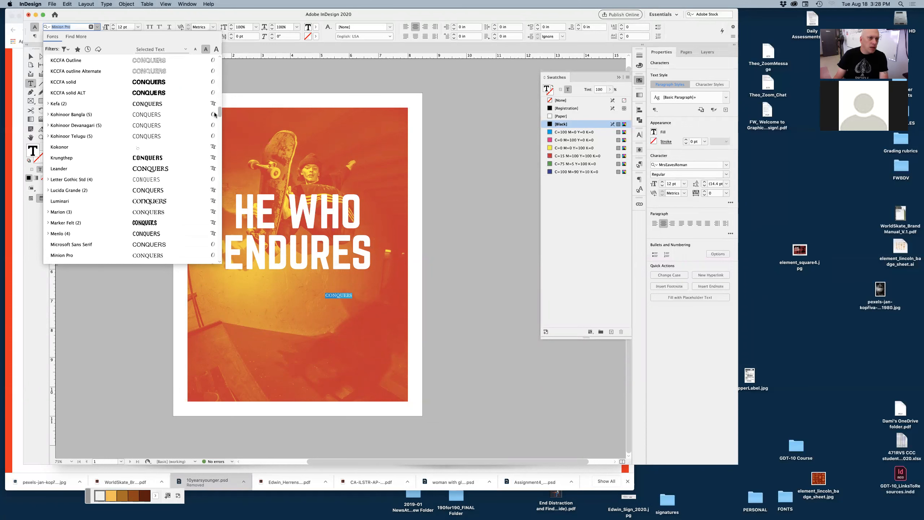
pyautogui.click(142, 83)
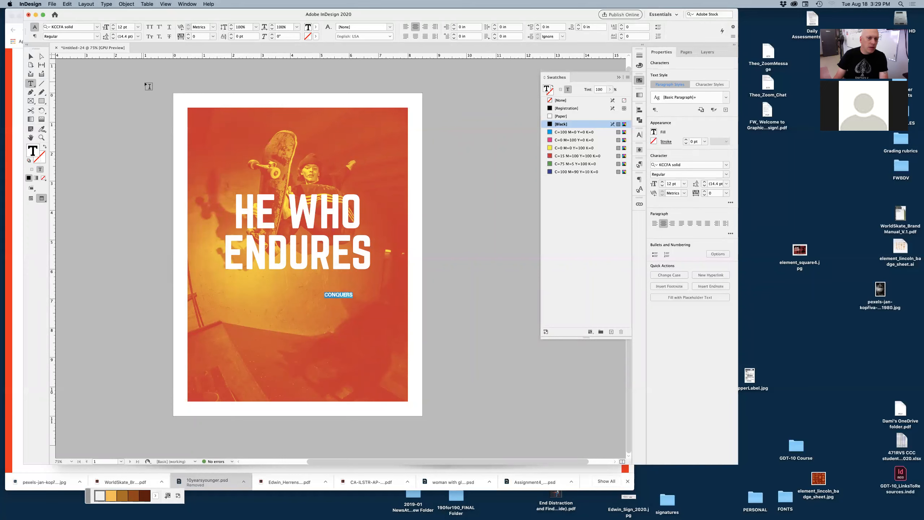
# Step: Enlarge CONQUERS to 70 pt and color it with the yellow swatch
pyautogui.click(114, 26)
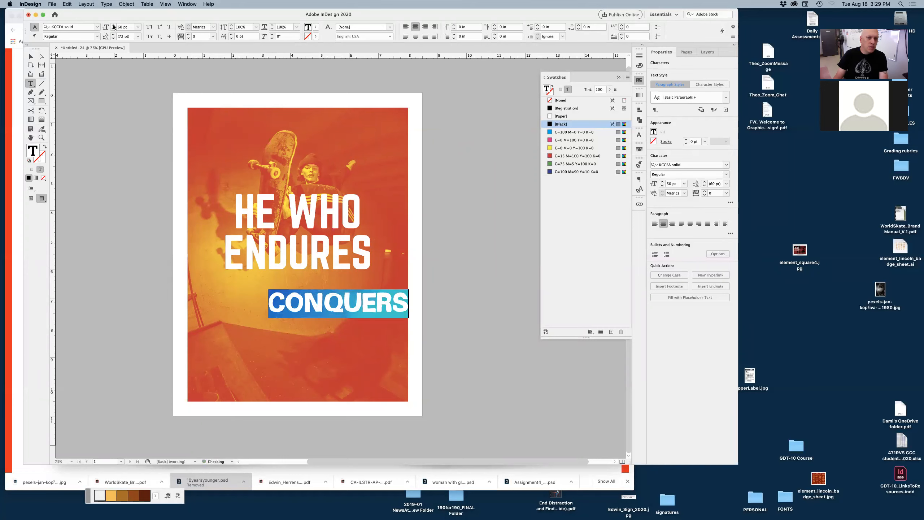
pyautogui.click(31, 57)
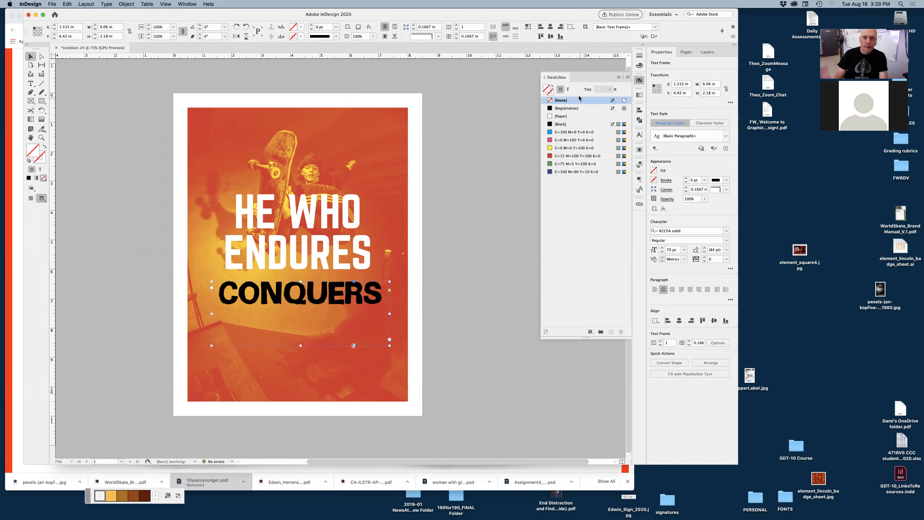
pyautogui.click(568, 89)
pyautogui.click(575, 148)
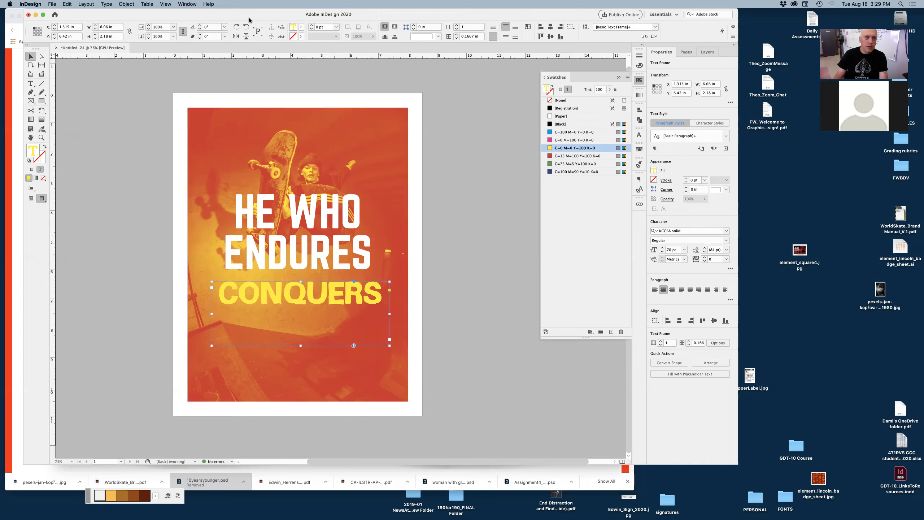
# Step: Rotate and shear the CONQUERS frame by 5° and move it up to overlap ENDURES
pyautogui.click(200, 26)
pyautogui.click(200, 35)
pyautogui.moveTo(353, 294); pyautogui.dragTo(355, 248)
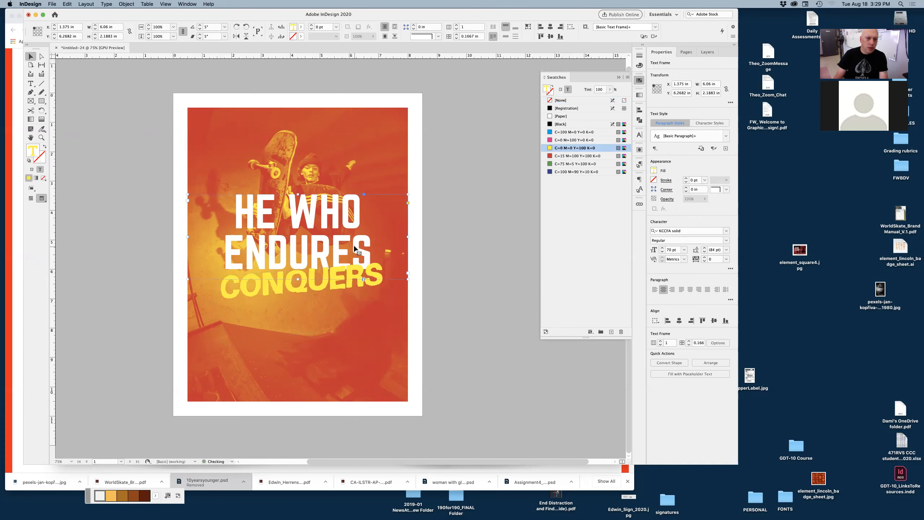
# Step: Bring the headline frame to the front, above CONQUERS
pyautogui.rightClick(354, 249)
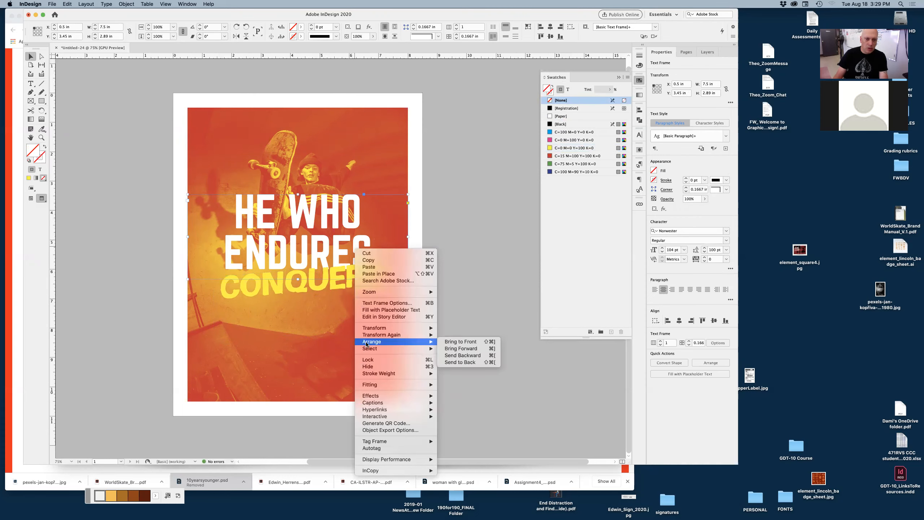
pyautogui.click(463, 343)
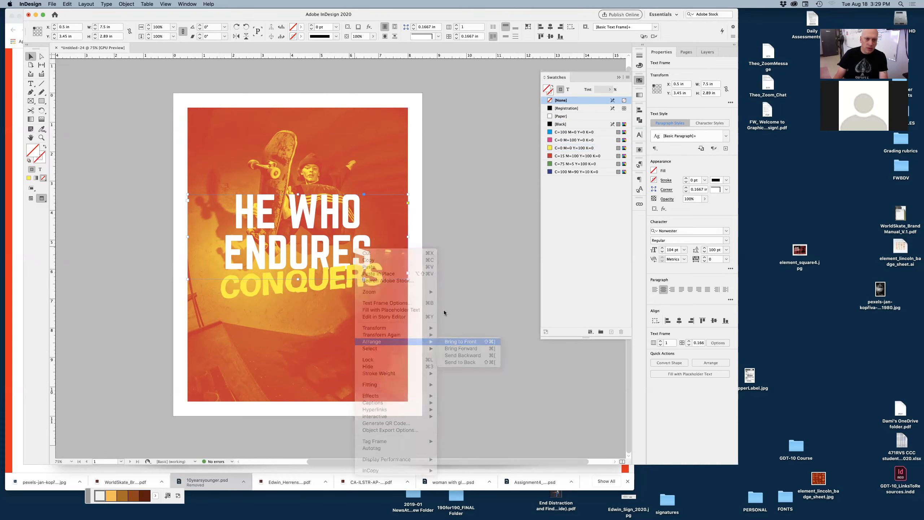
pyautogui.click(468, 277)
# Step: Recolor the CONQUERS text with the red C=15 M=100 Y=100 K=0 swatch
pyautogui.click(358, 283)
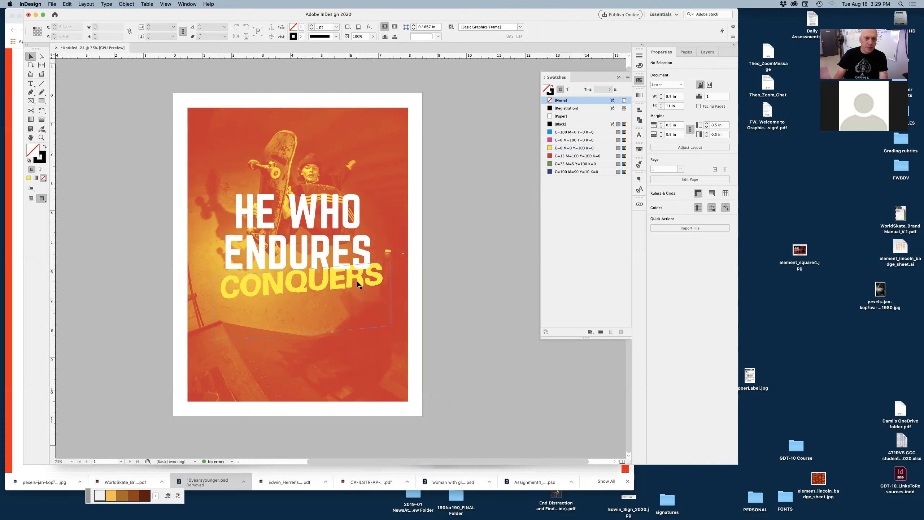
pyautogui.click(569, 90)
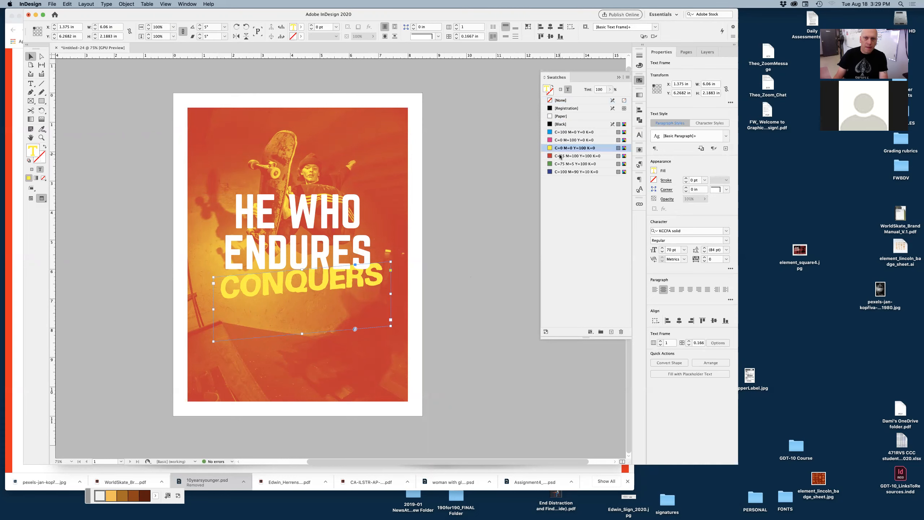
pyautogui.click(559, 157)
pyautogui.click(481, 266)
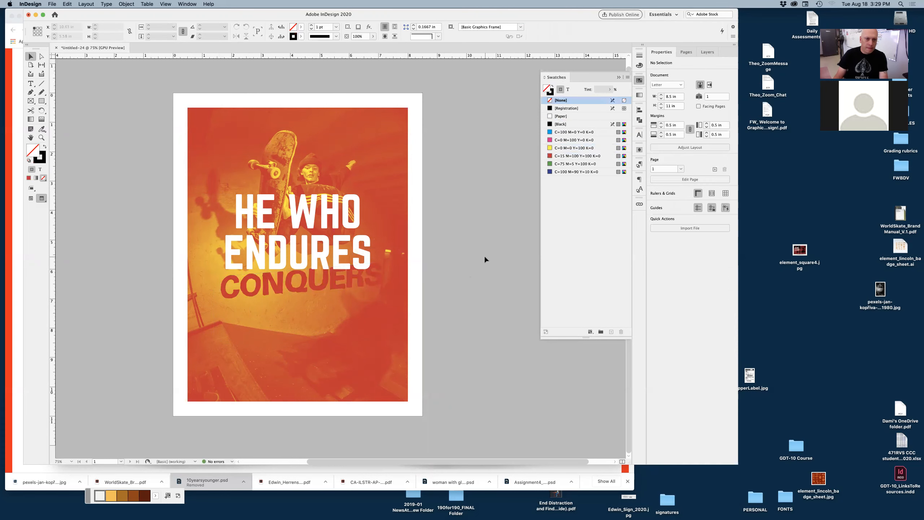